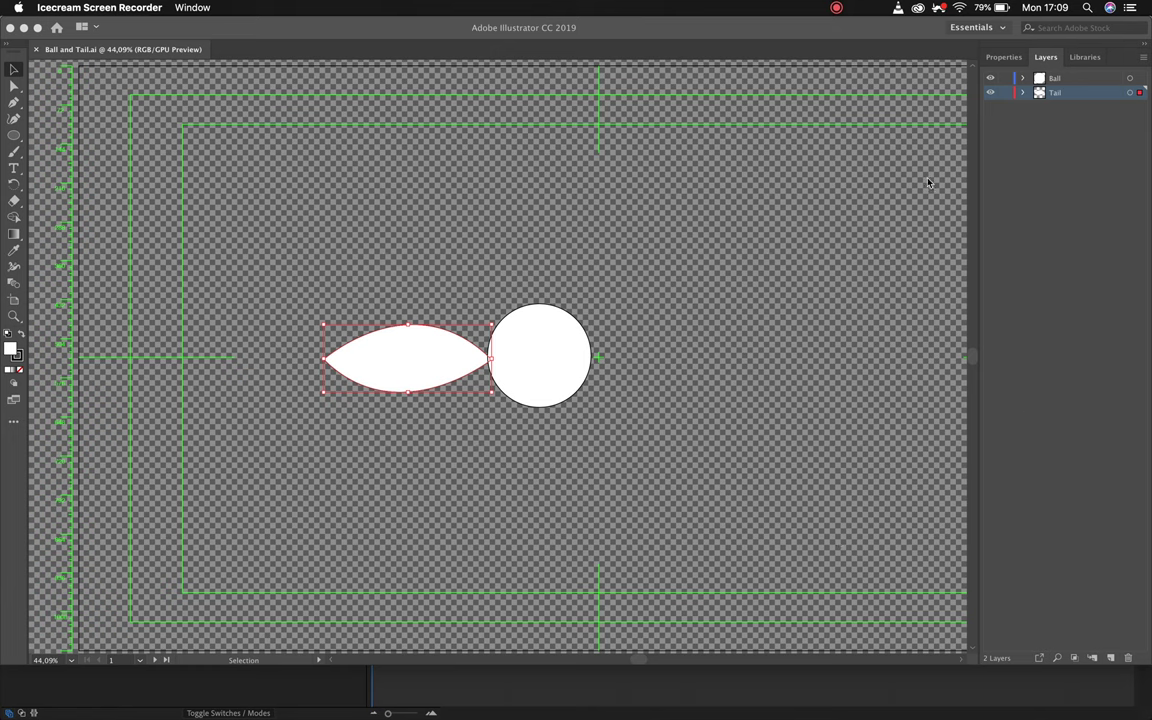
In Illustrator, save Ball and Tail.ai into Linking Test, replacing the existing copy
click(471, 424)
click(495, 440)
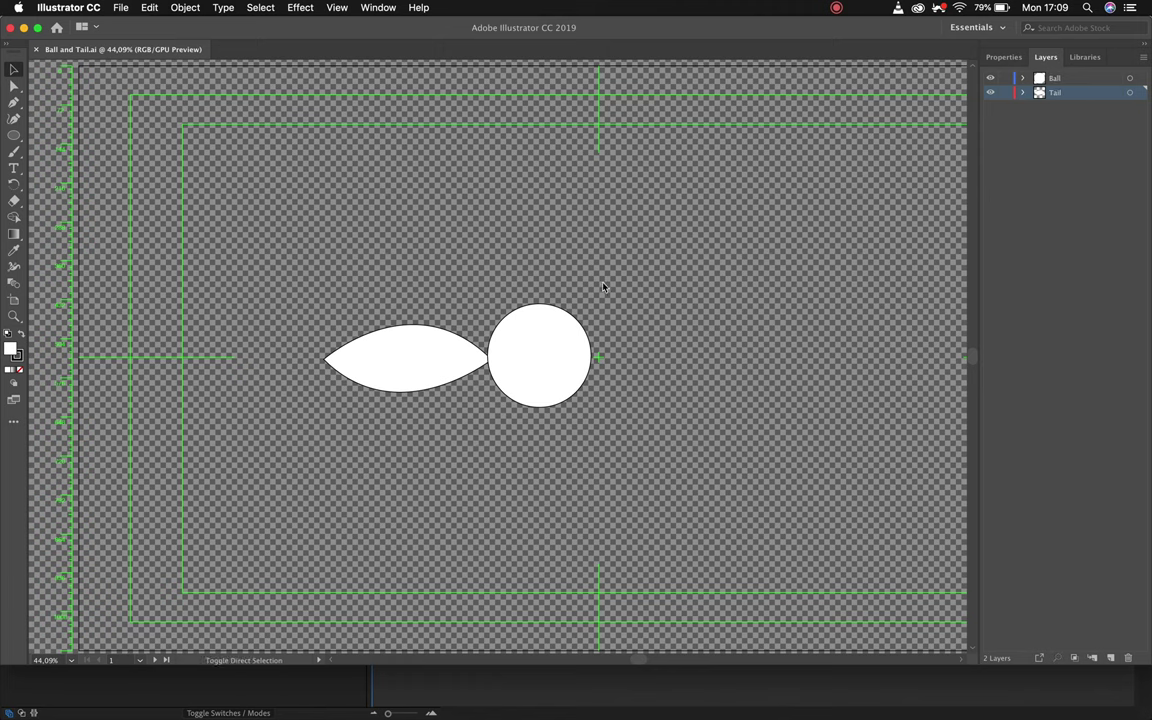
key(super+shift+s)
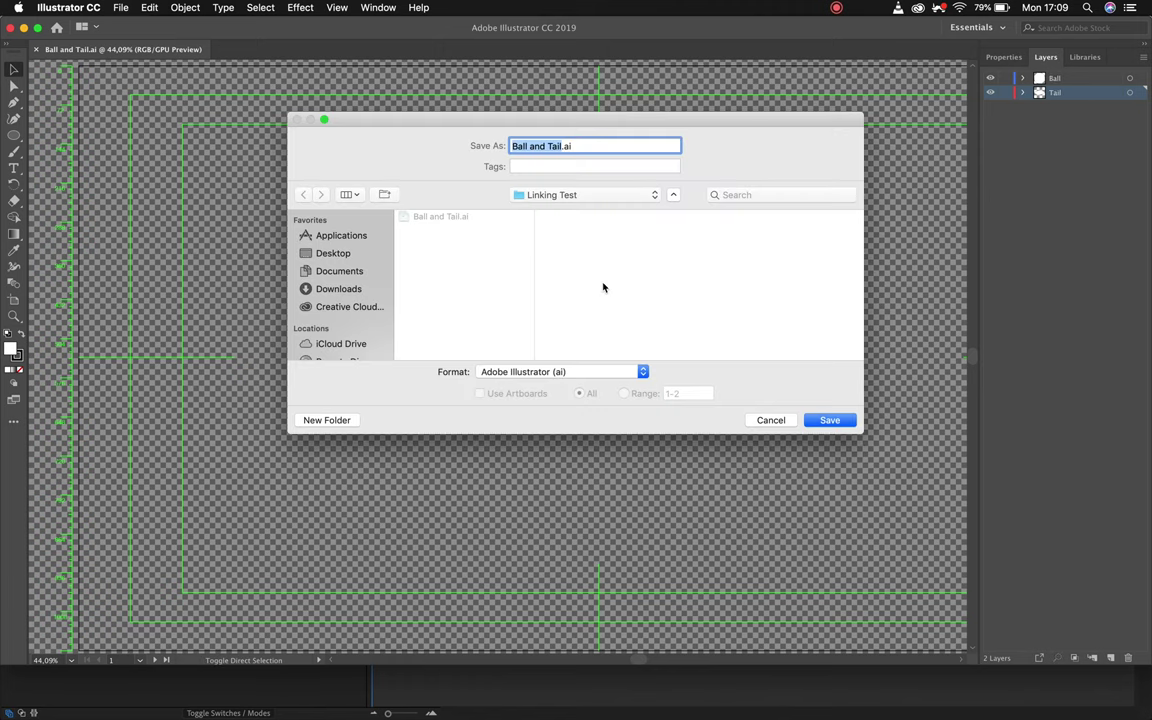
click(560, 196)
click(555, 198)
click(829, 420)
click(682, 212)
Accept the Illustrator save options, then select Ball and Tail.ai in Desktop/Linking Test for import
click(722, 537)
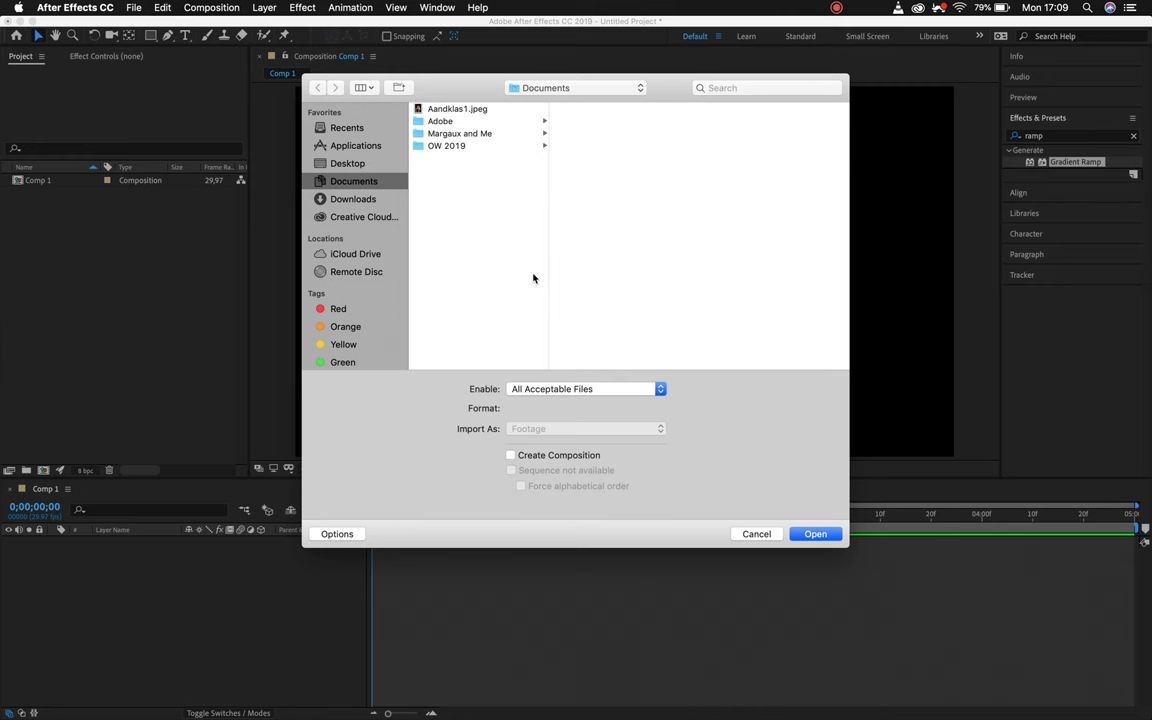
click(743, 537)
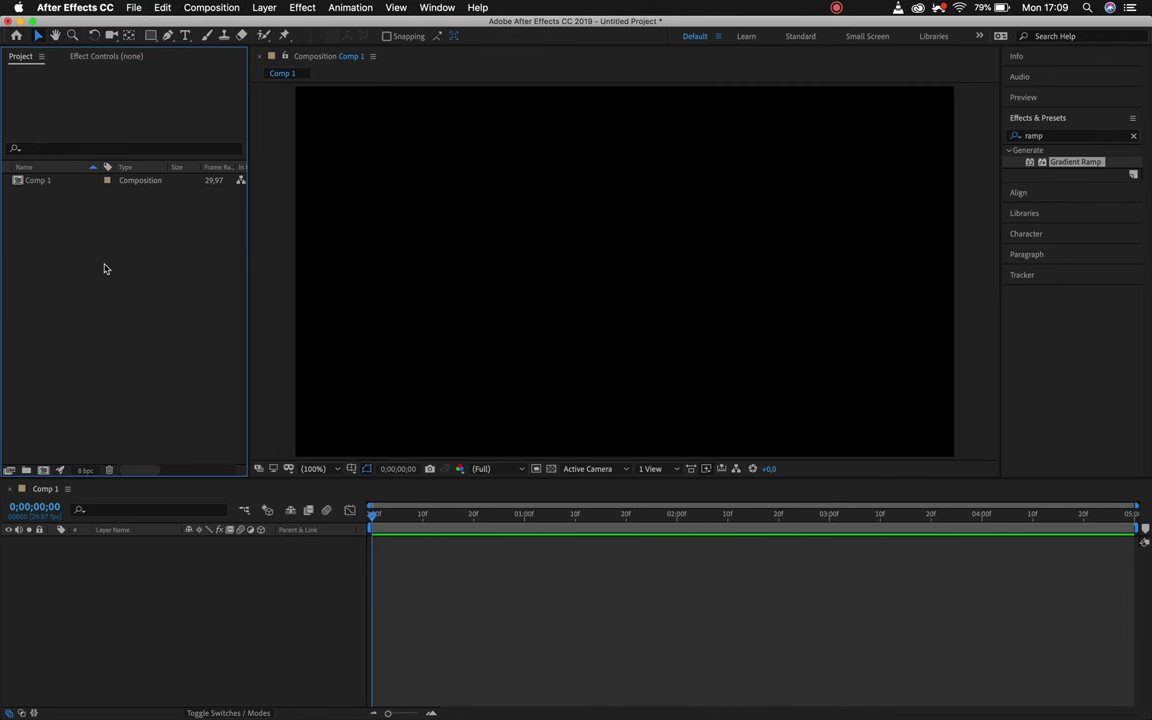
click(133, 7)
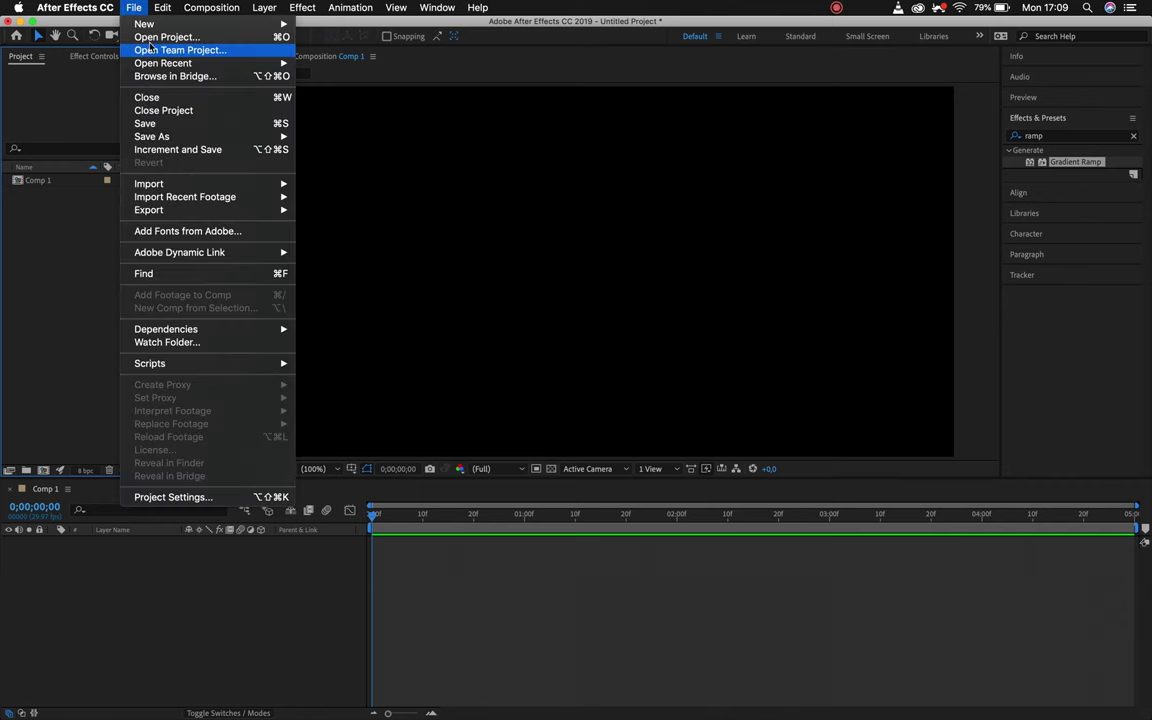
mouse_move(238, 190)
click(463, 185)
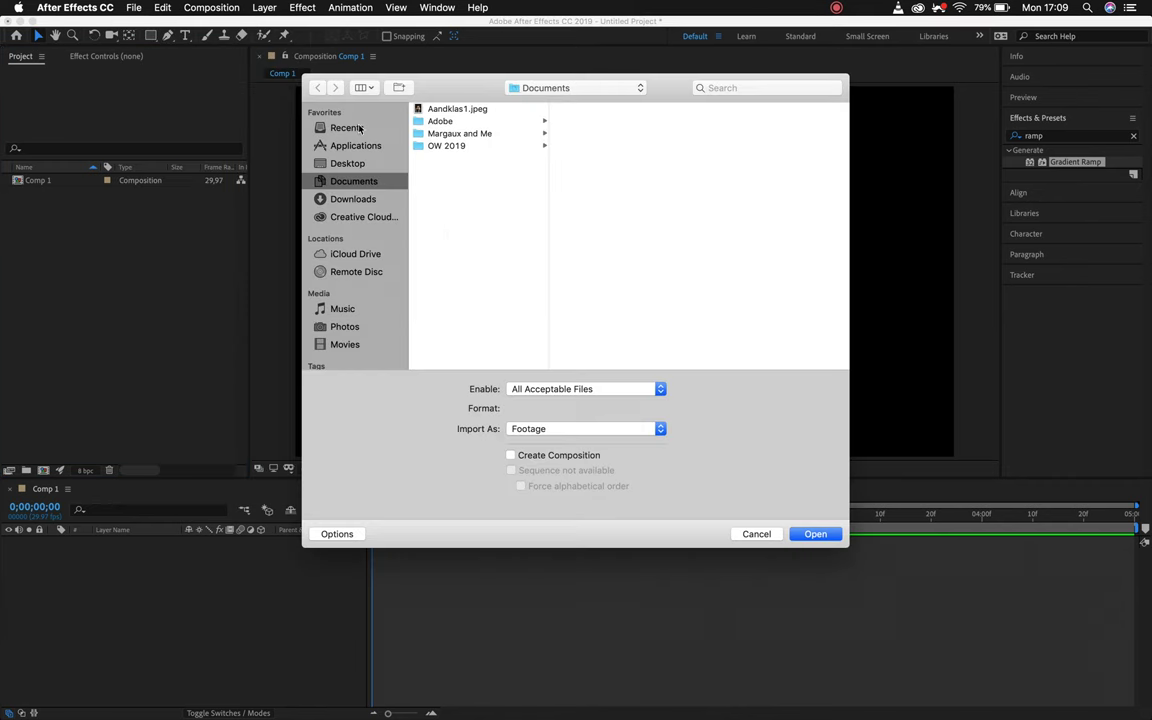
click(352, 163)
click(455, 108)
click(594, 109)
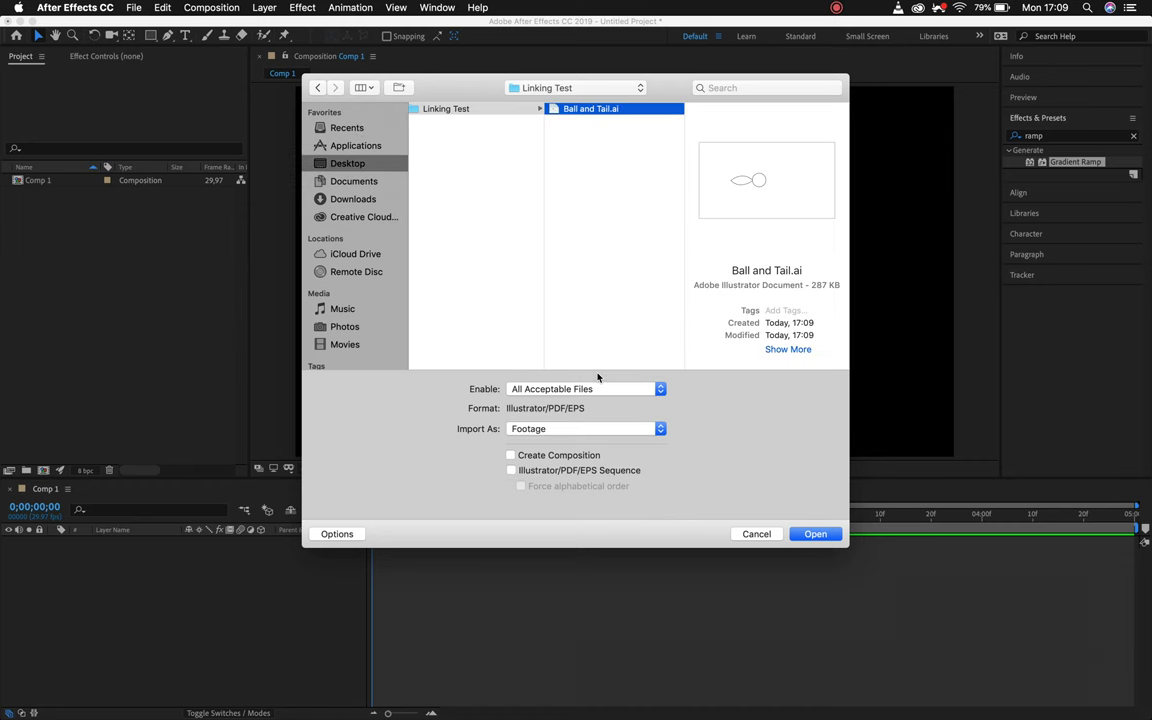
Import the file as Composition - Retain Layer Sizes
click(648, 429)
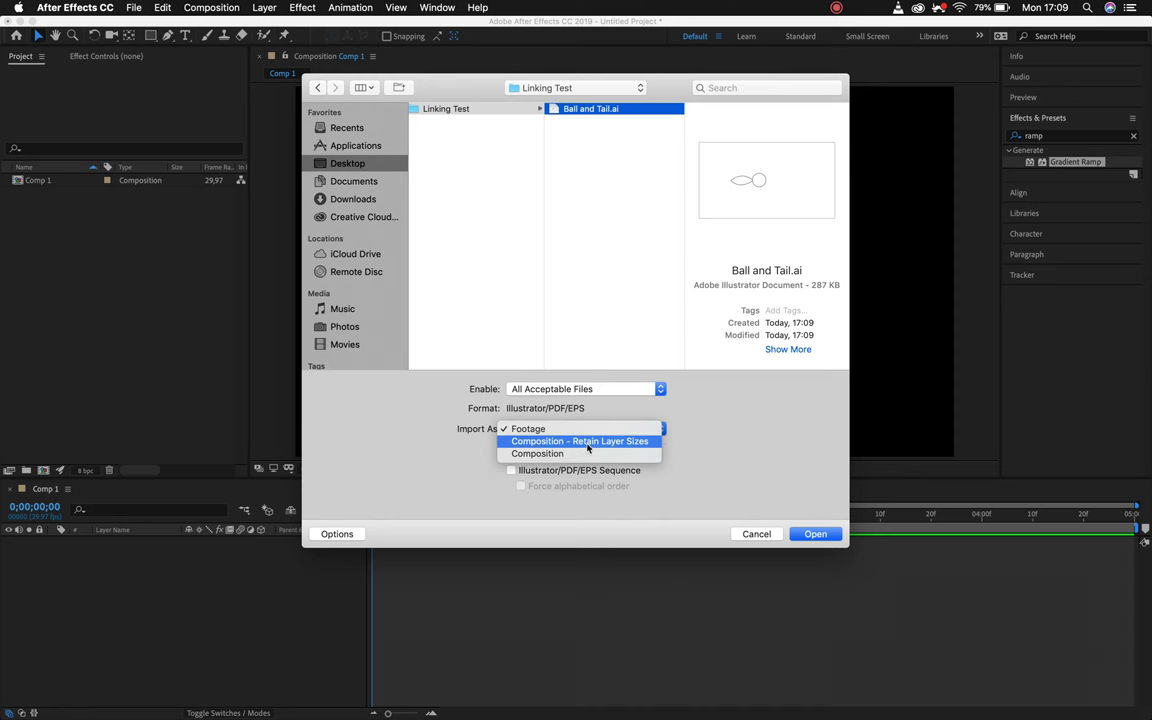
click(603, 448)
click(592, 430)
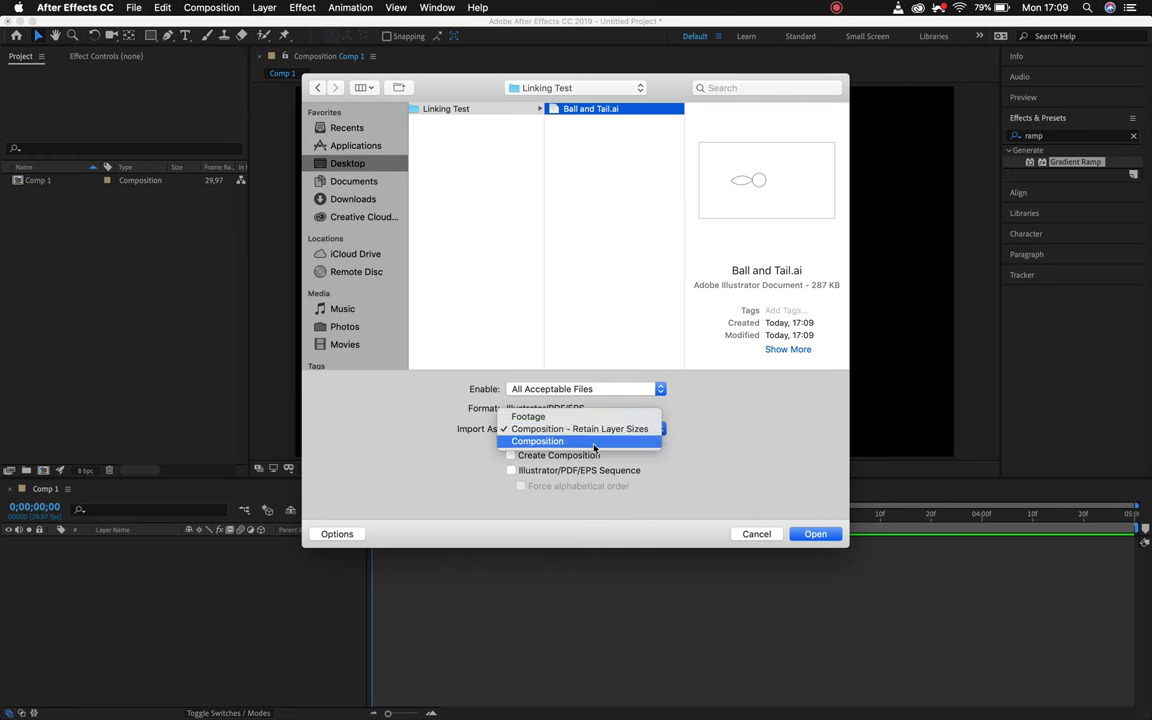
click(595, 433)
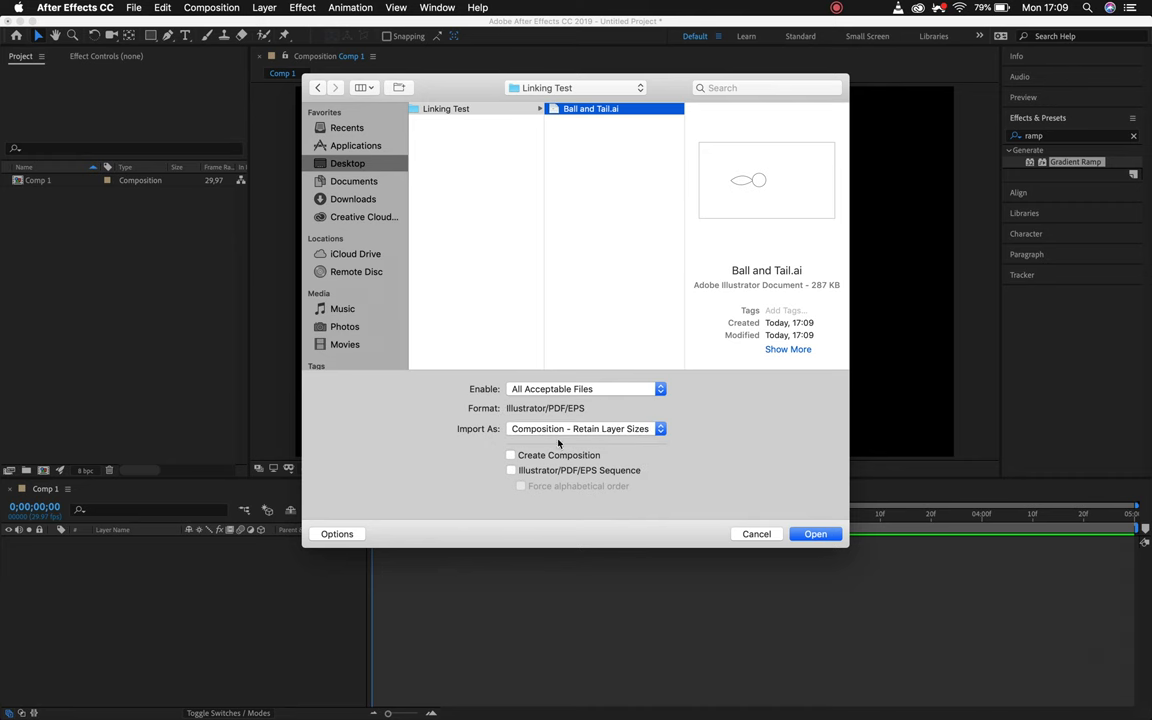
click(812, 535)
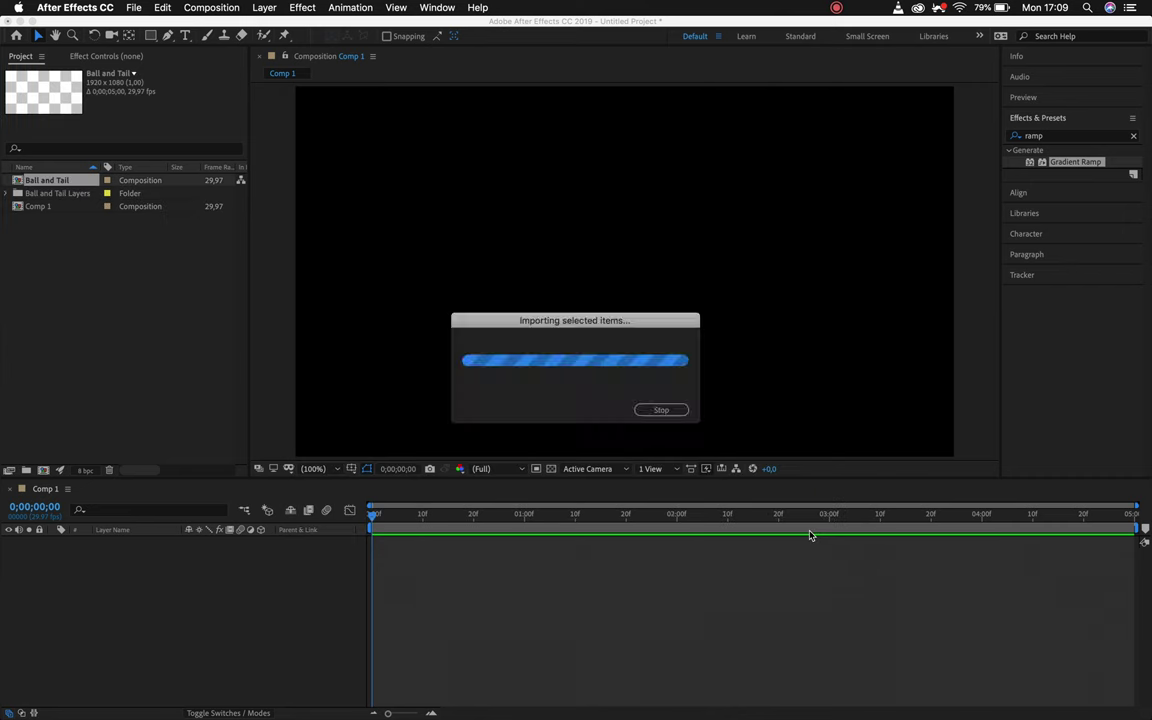
Open the Ball and Tail composition and select its tail and ball layers
double_click(53, 181)
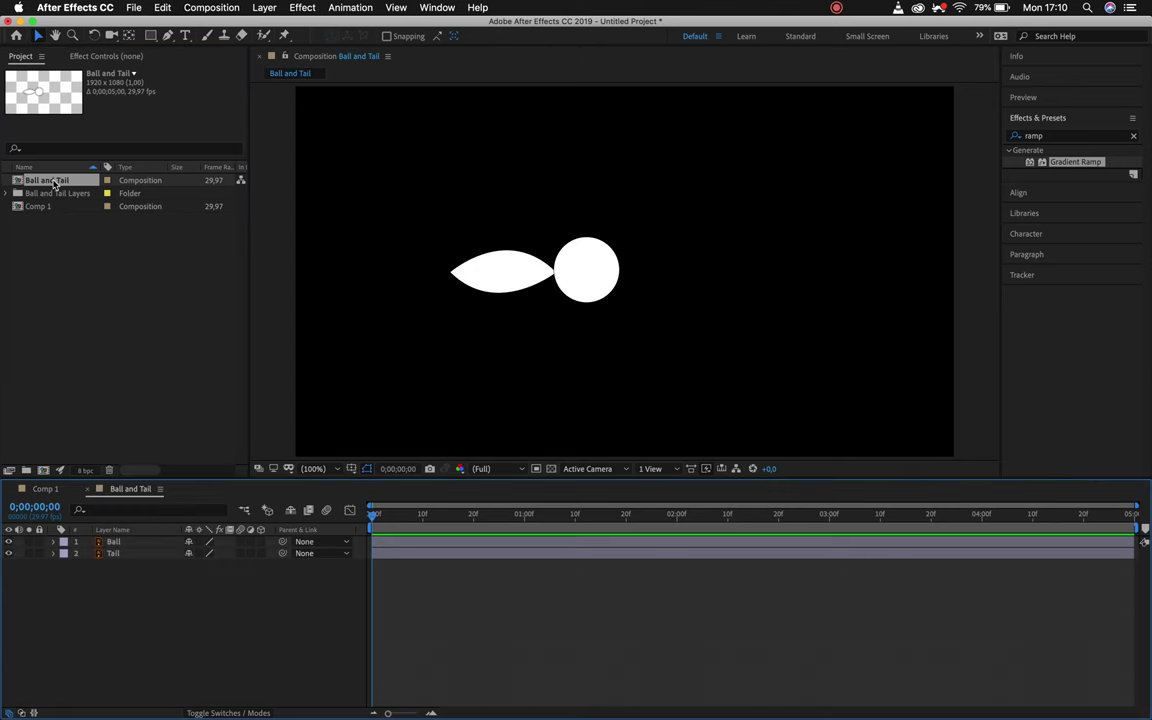
click(505, 268)
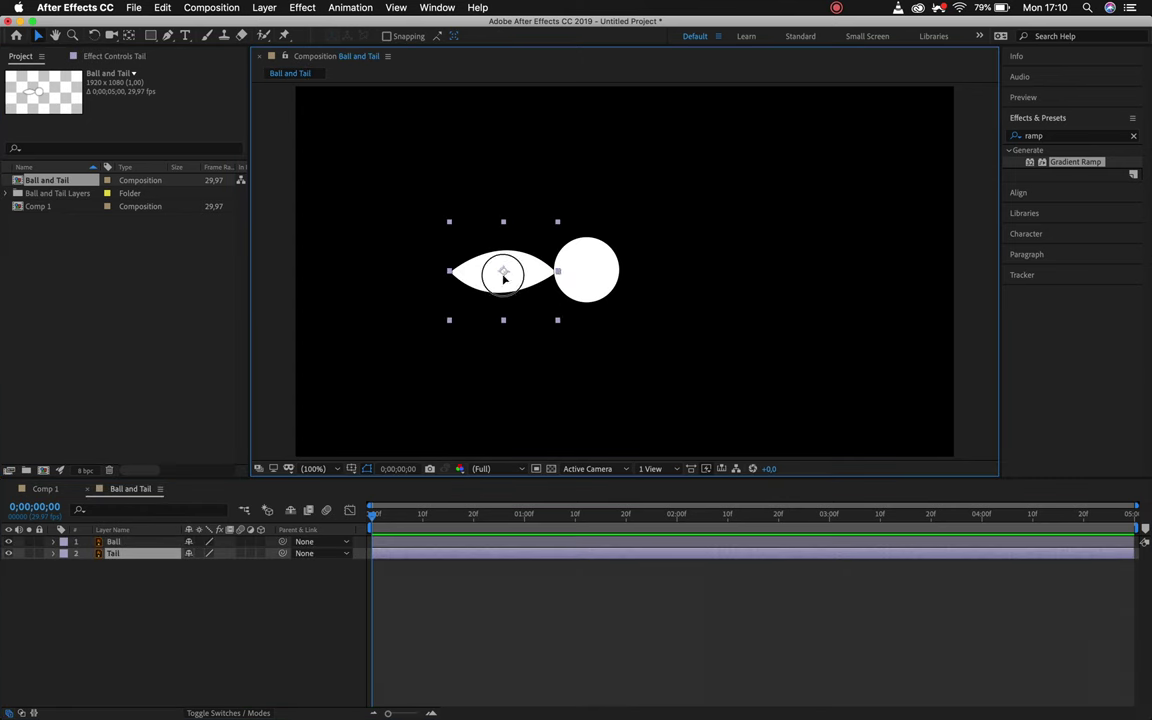
click(590, 268)
Expand the Ball and Tail Layers folder to inspect the Ball and Tail .ai items
click(57, 193)
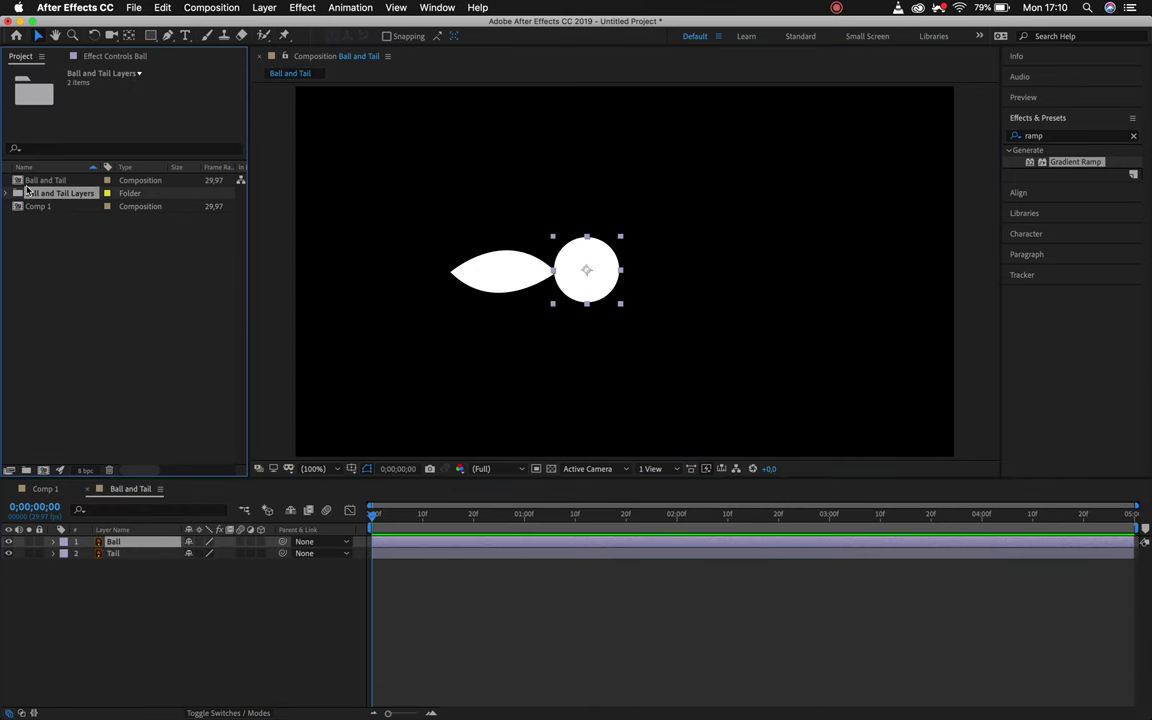
click(7, 193)
click(78, 206)
click(80, 218)
click(82, 206)
click(95, 218)
click(90, 206)
click(97, 219)
click(116, 288)
click(348, 350)
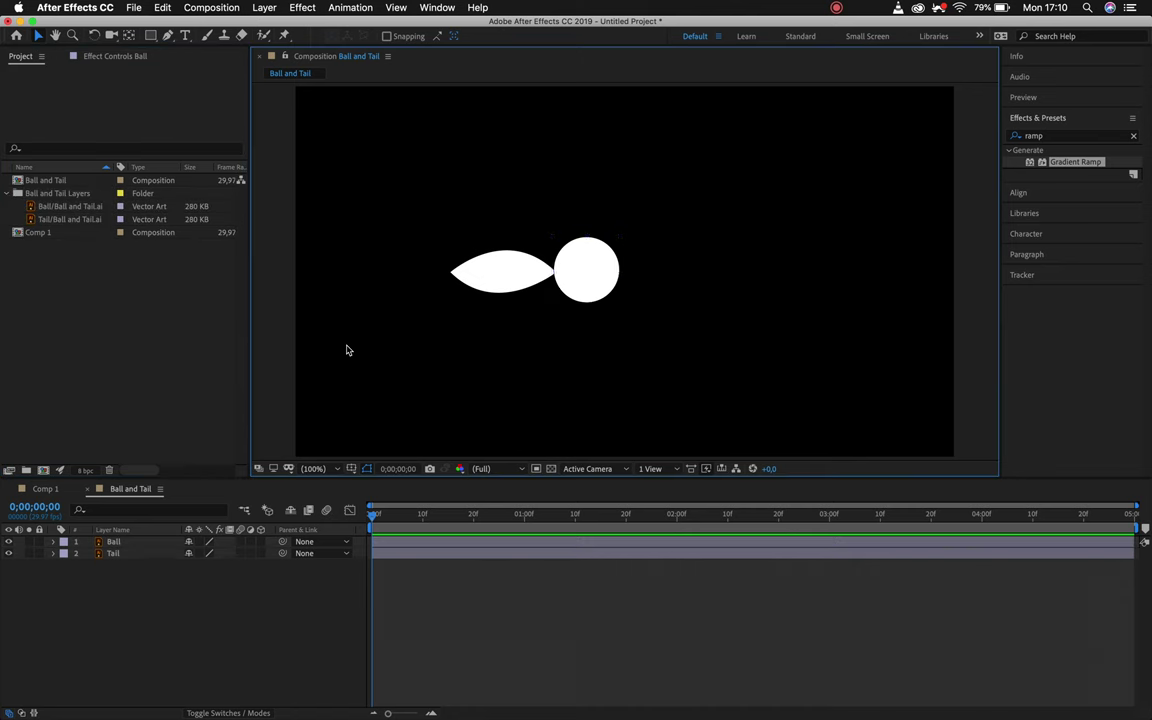
mouse_move(355, 718)
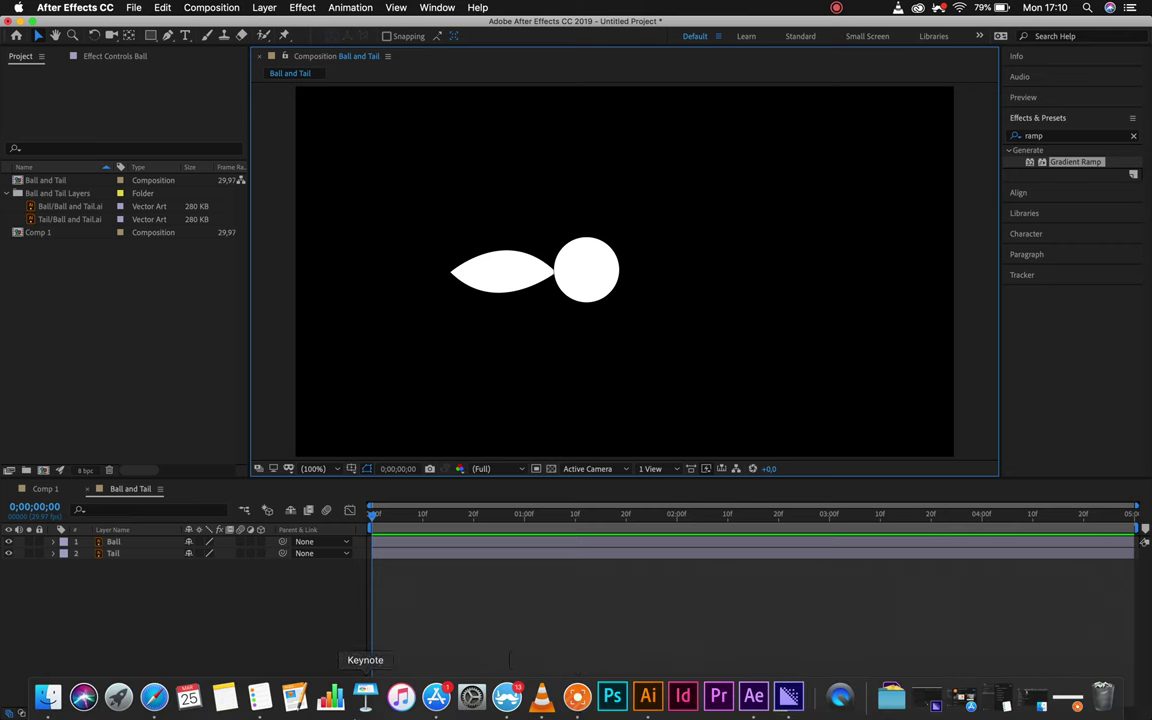
In Illustrator, set the ball's fill to pure red
click(648, 695)
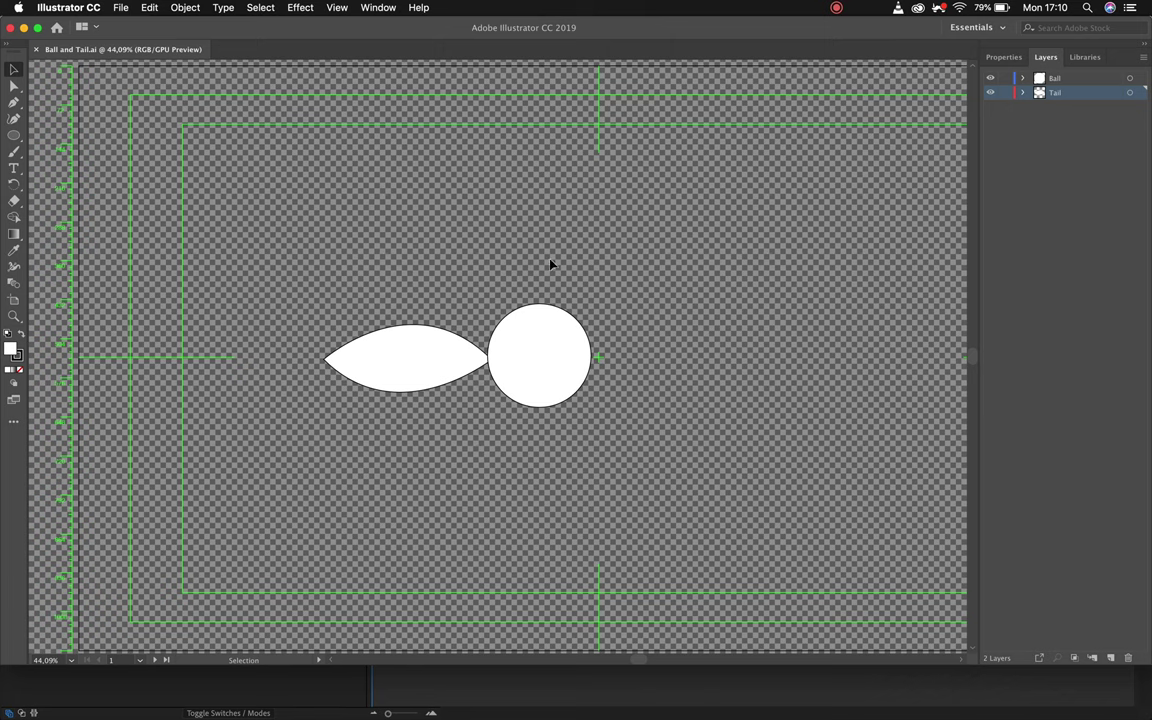
click(537, 378)
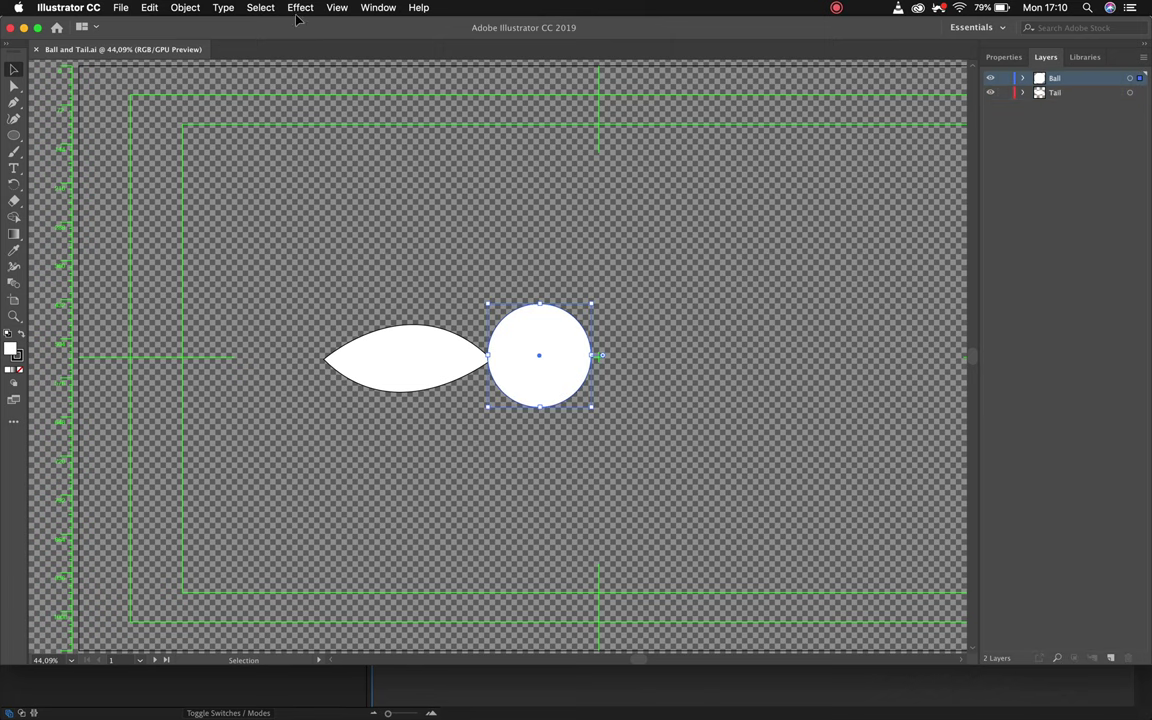
click(378, 7)
click(295, 125)
double_click(12, 349)
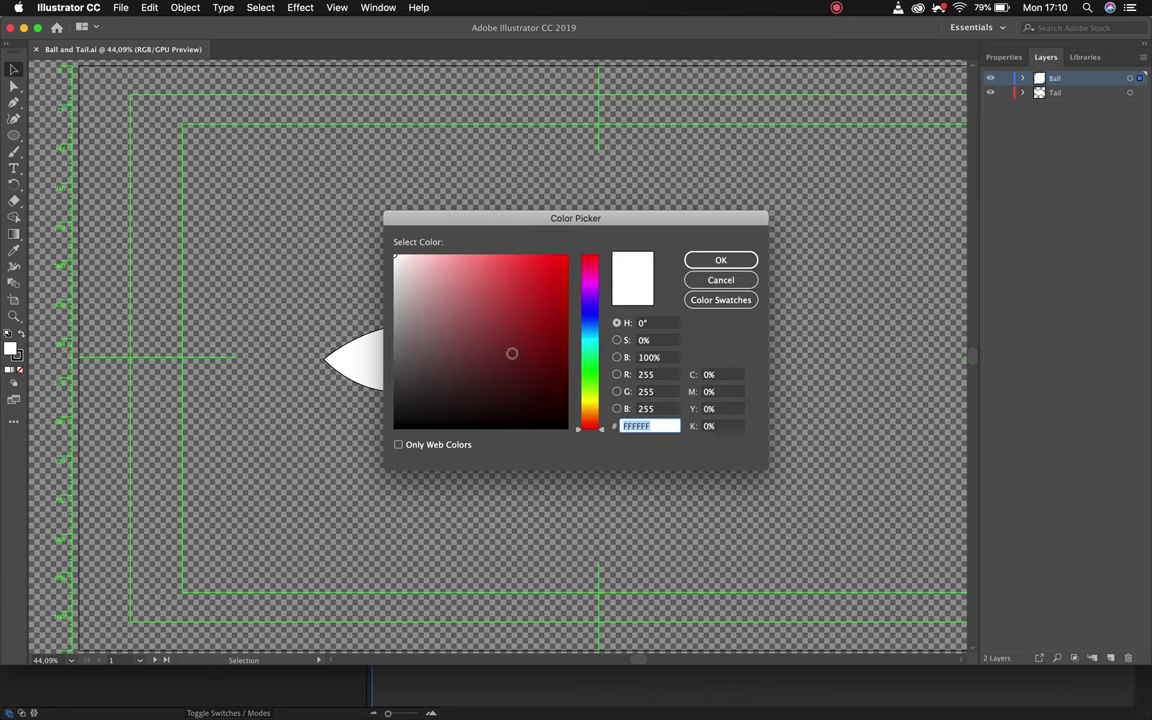
drag(470, 318, 566, 254)
click(713, 262)
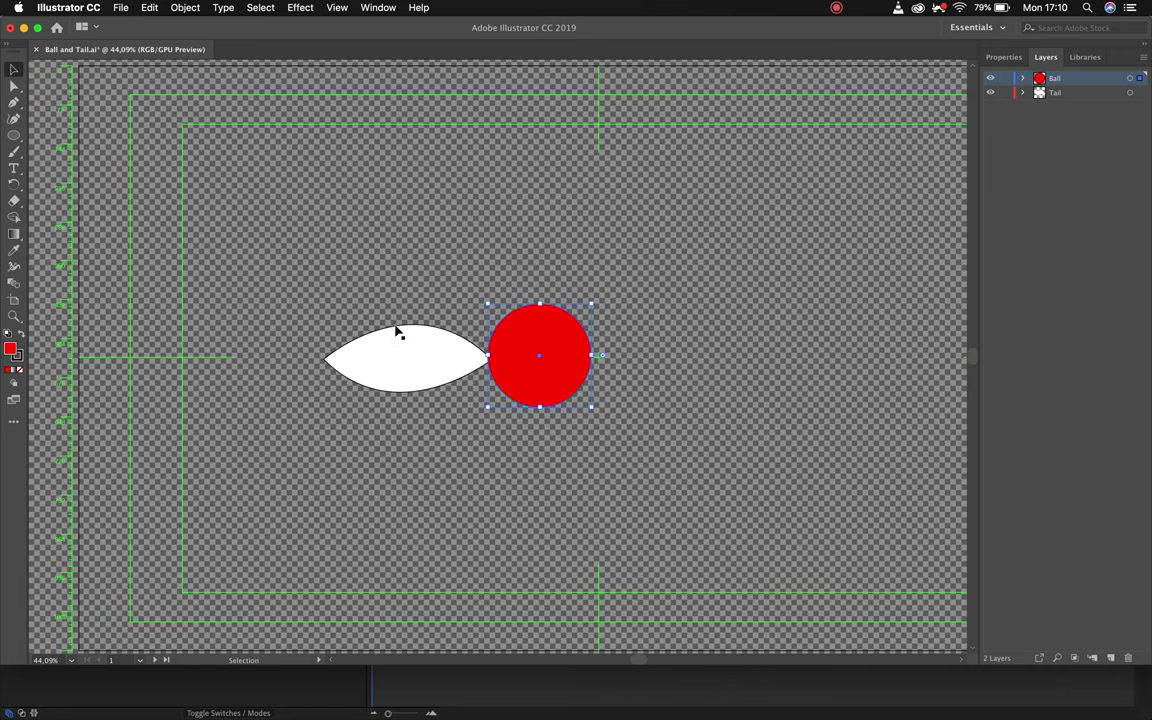
click(378, 316)
Fill the tail a deep orange, save the artwork, and check the update in After Effects
click(405, 372)
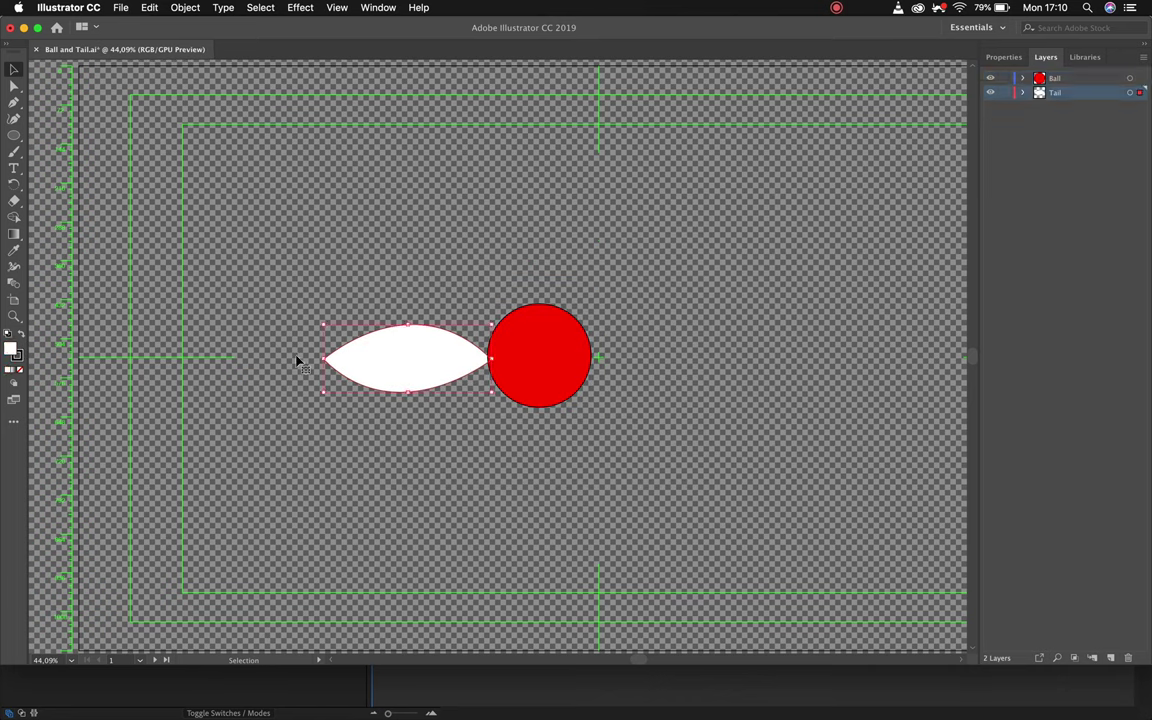
double_click(12, 349)
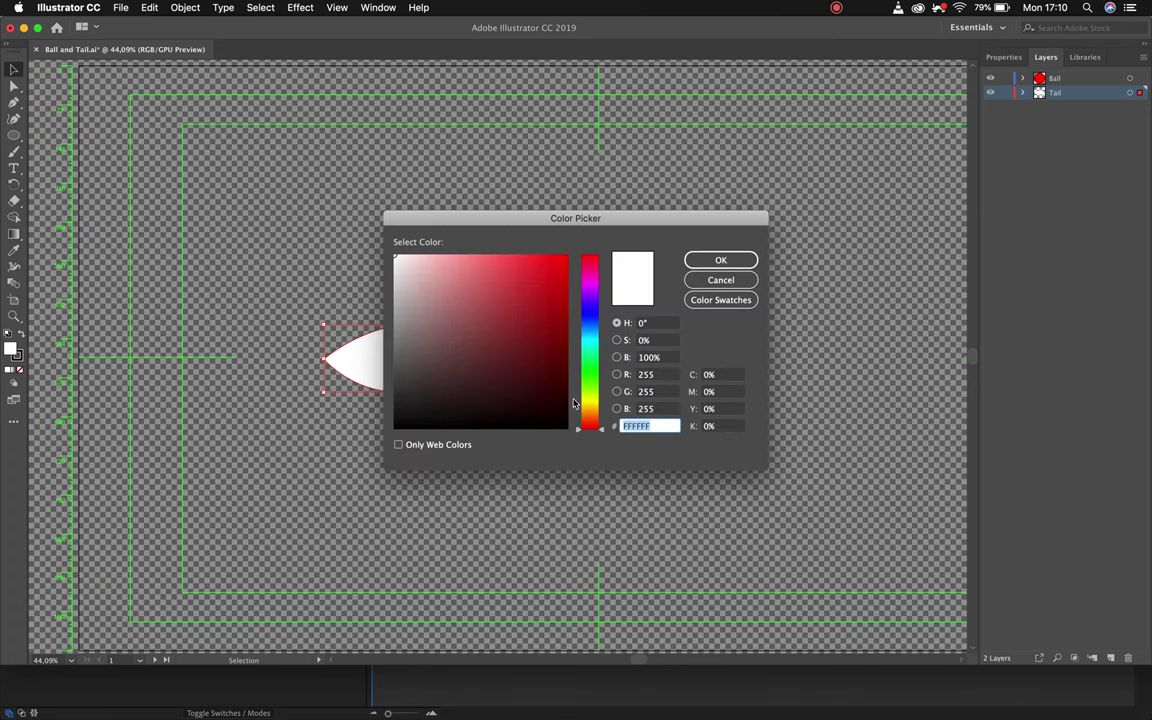
click(590, 410)
click(566, 258)
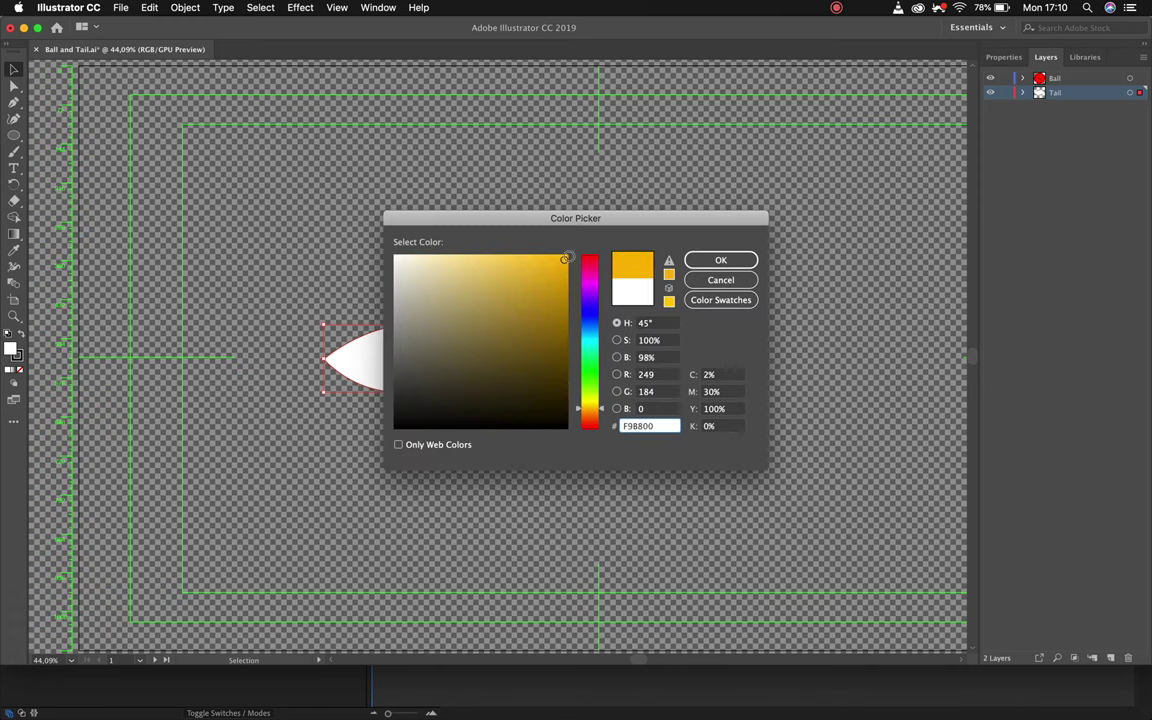
click(592, 412)
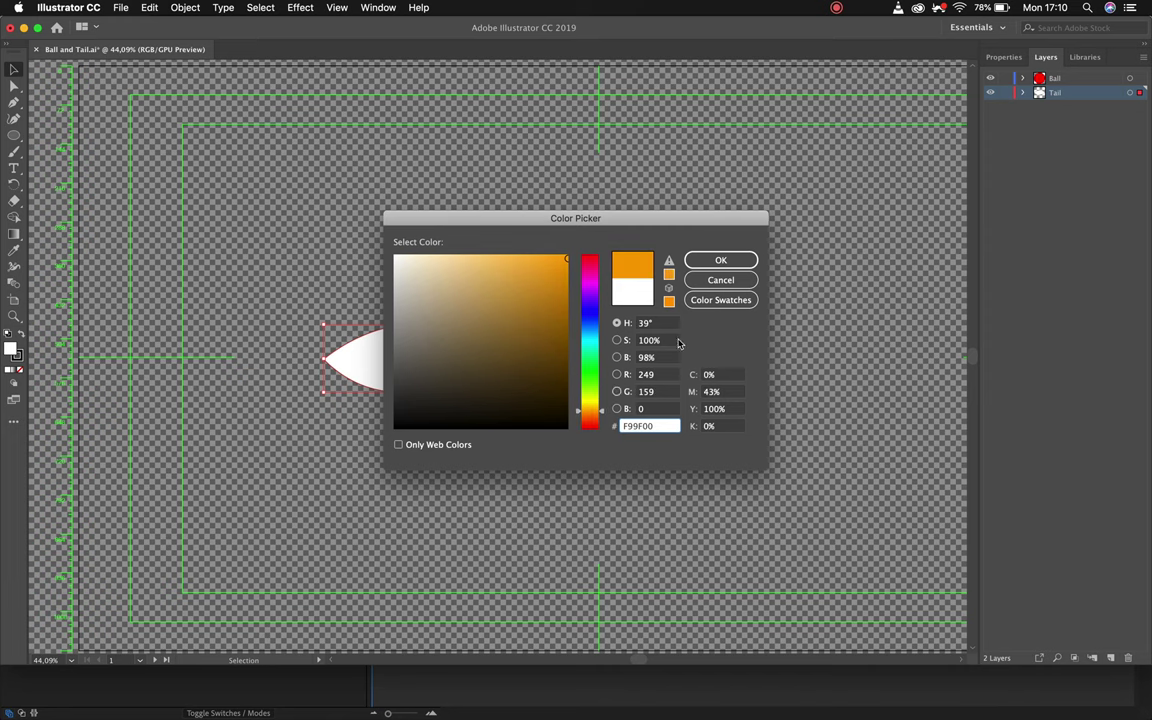
click(724, 260)
click(349, 221)
key(super+s)
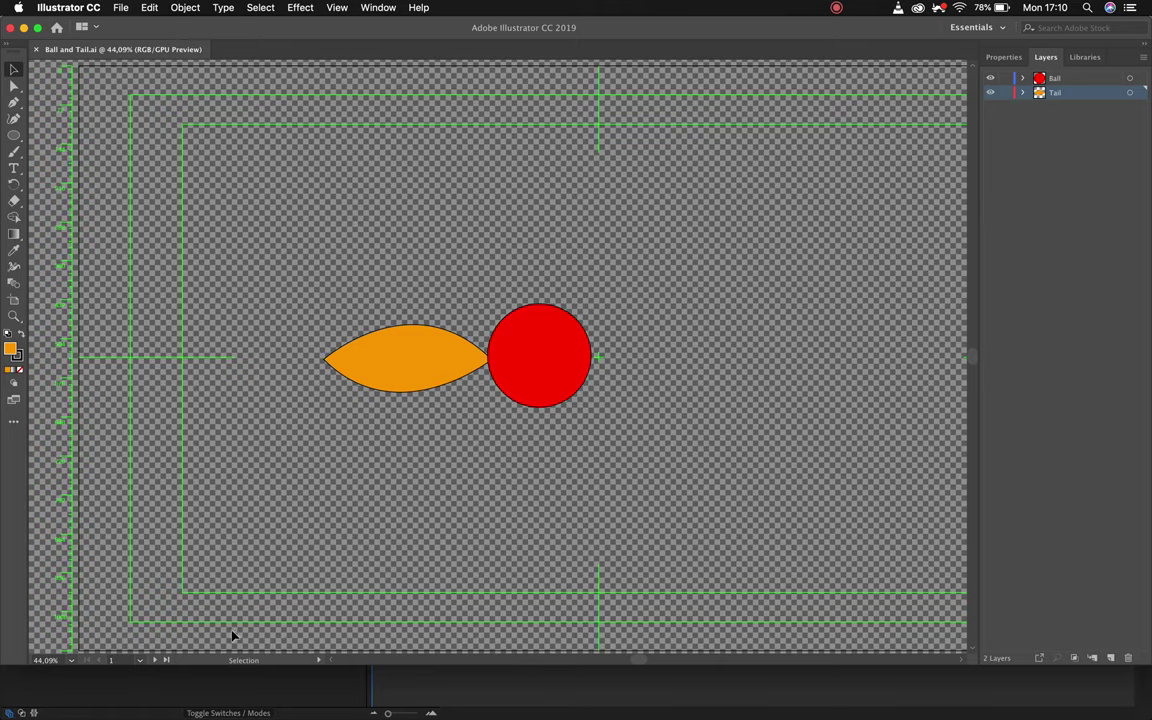
click(237, 684)
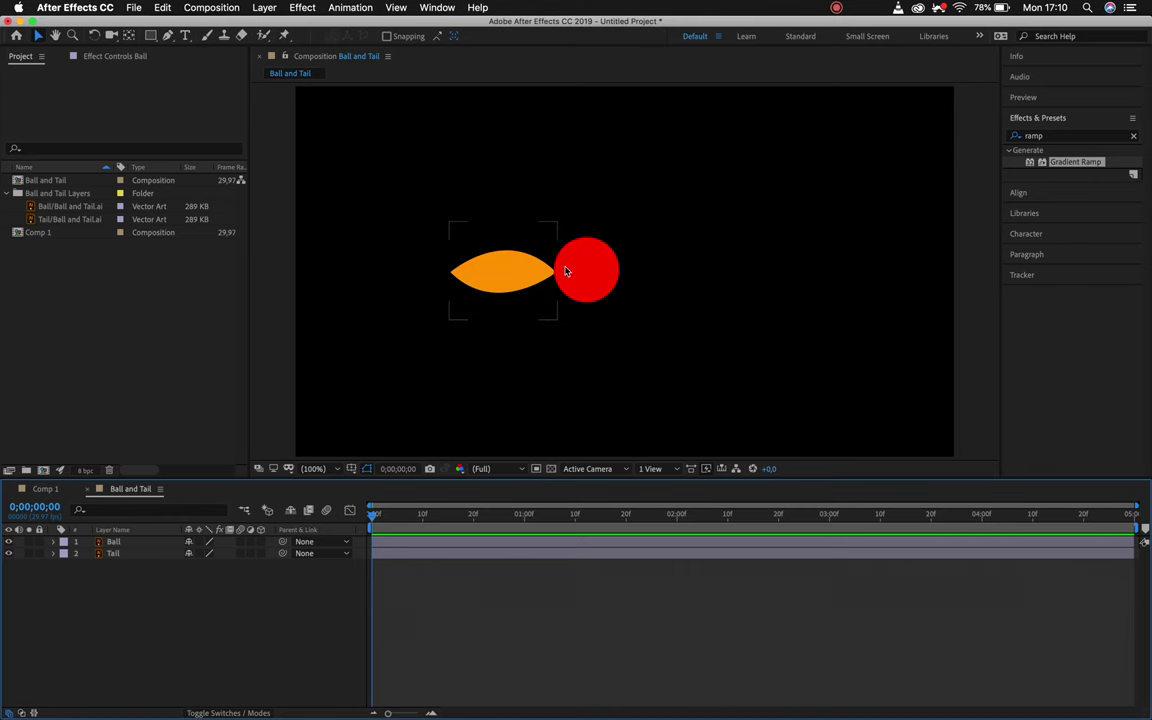
Cut a notch into the red ball's upper right by removing and moving anchor points
mouse_move(330, 698)
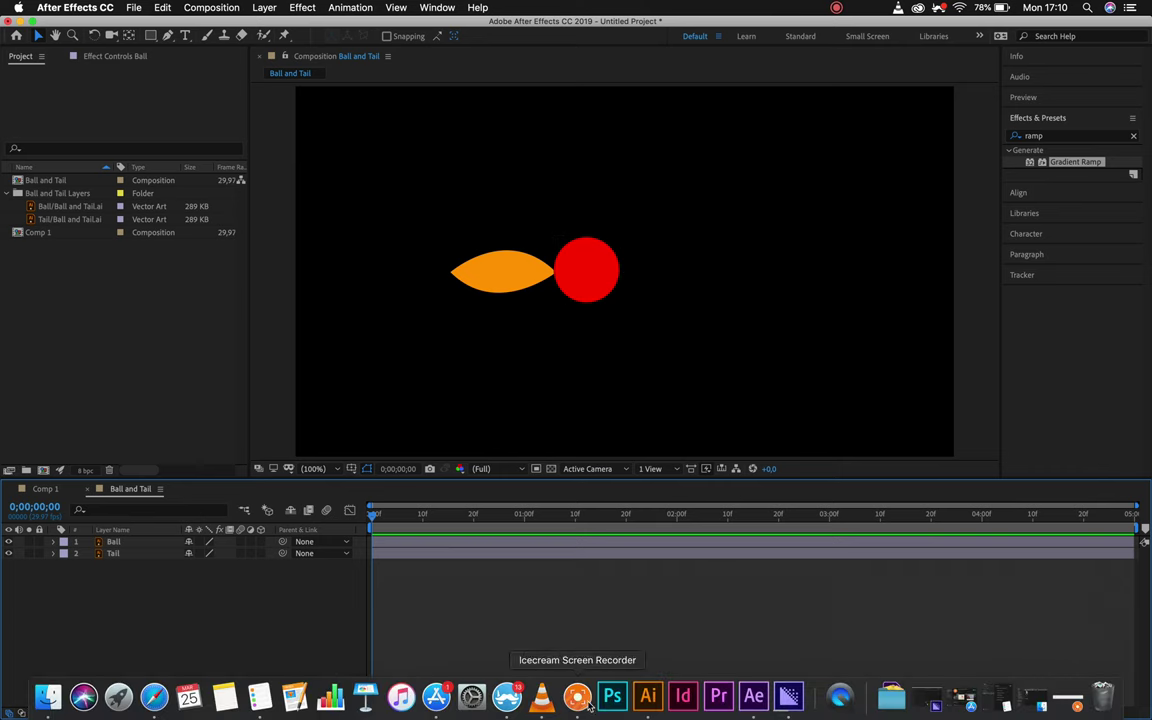
click(650, 697)
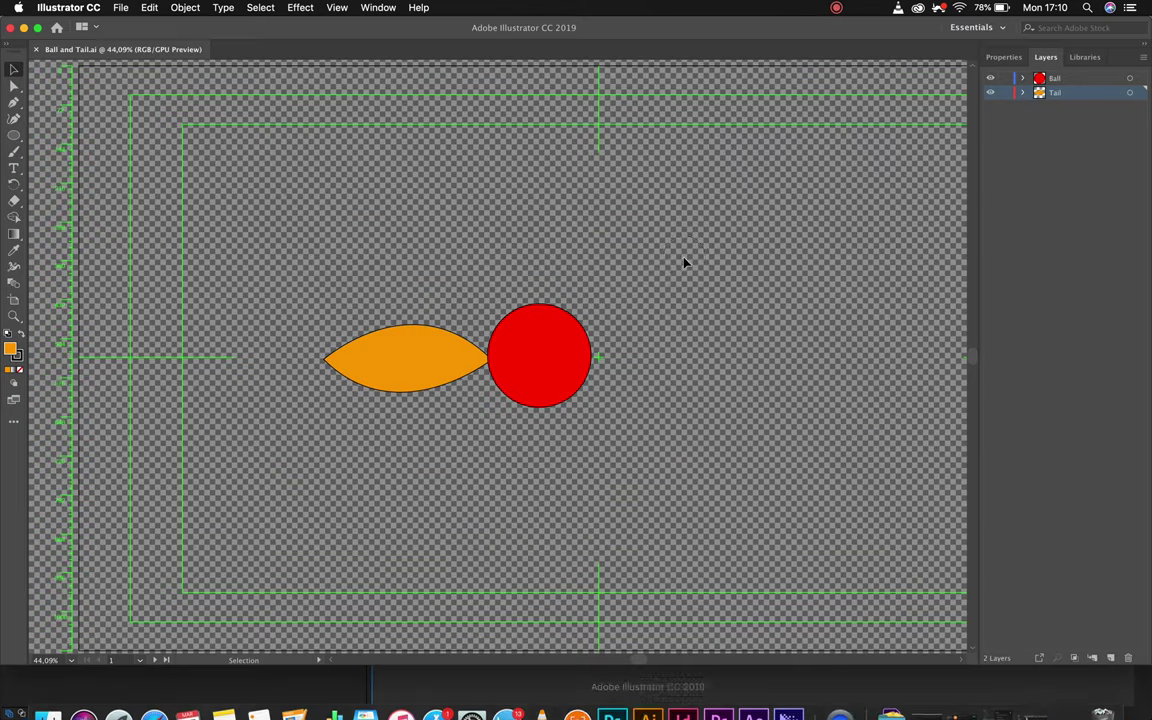
click(545, 355)
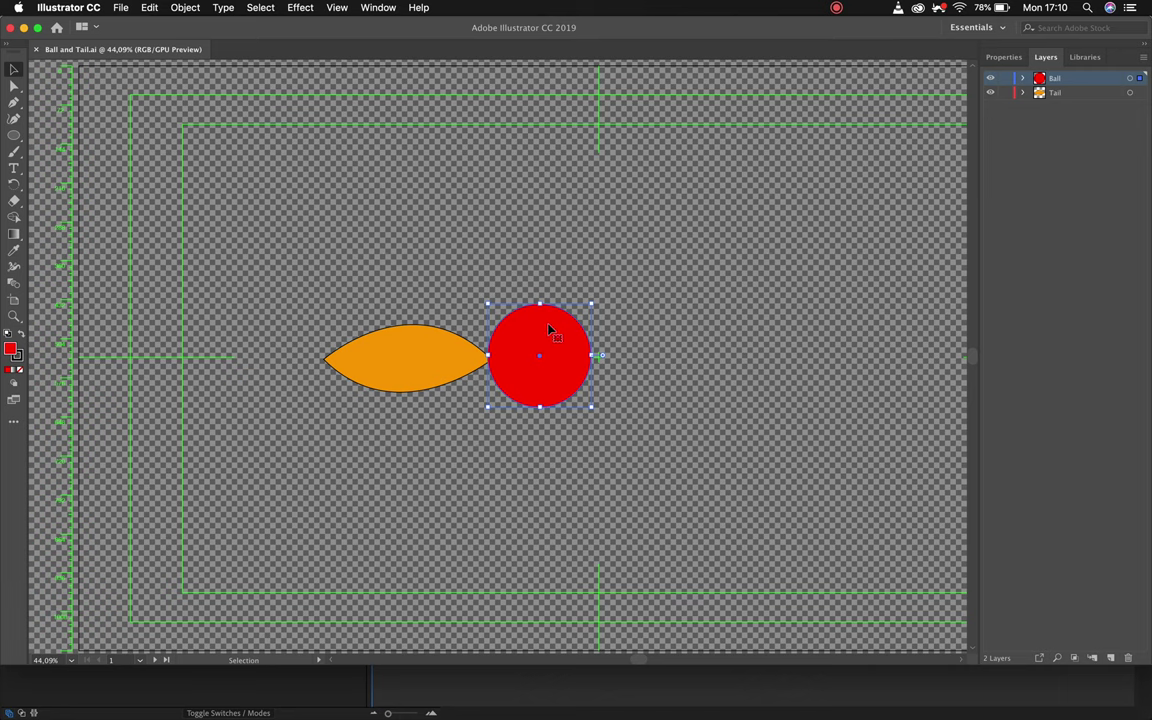
key(minus)
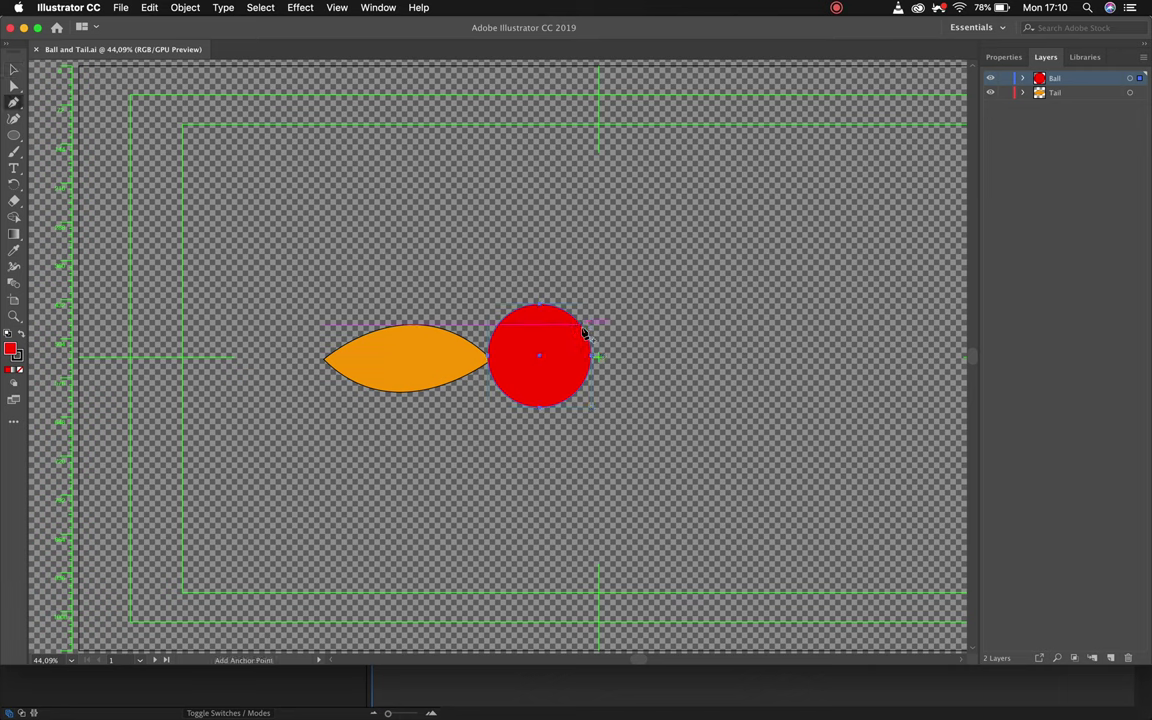
click(584, 331)
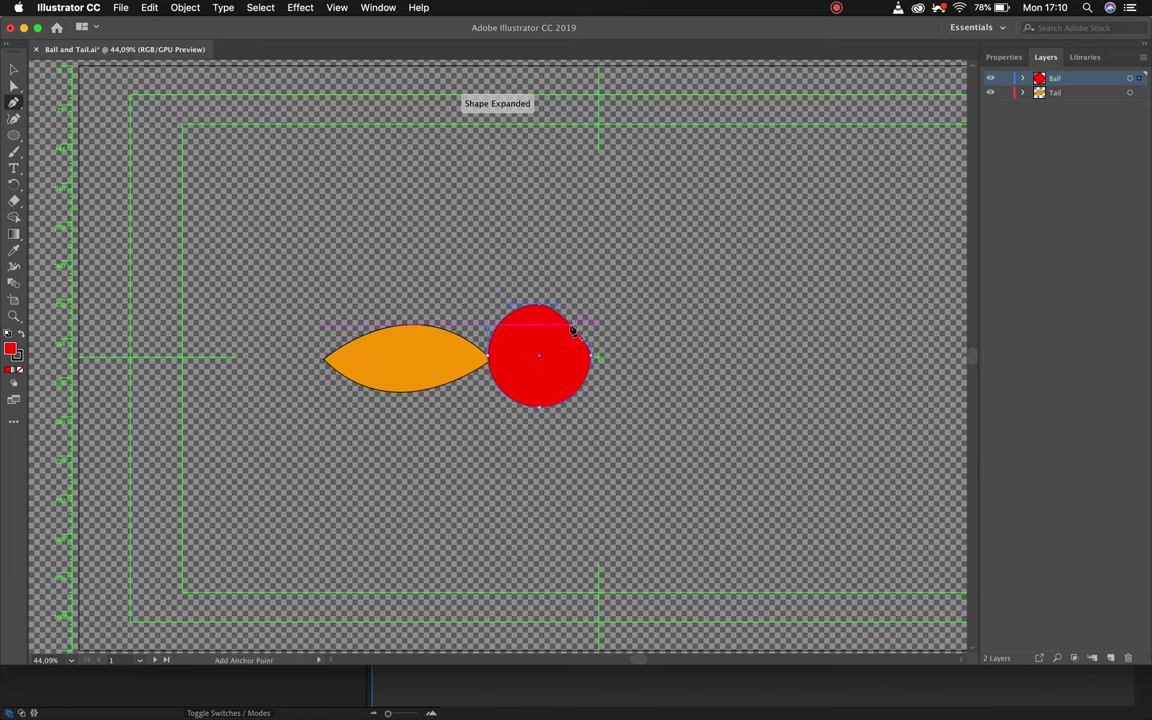
click(572, 328)
key(a)
mouse_move(572, 328)
mouse_down()
mouse_move(537, 352)
mouse_move(591, 356)
mouse_move(581, 328)
mouse_up()
key(super+z)
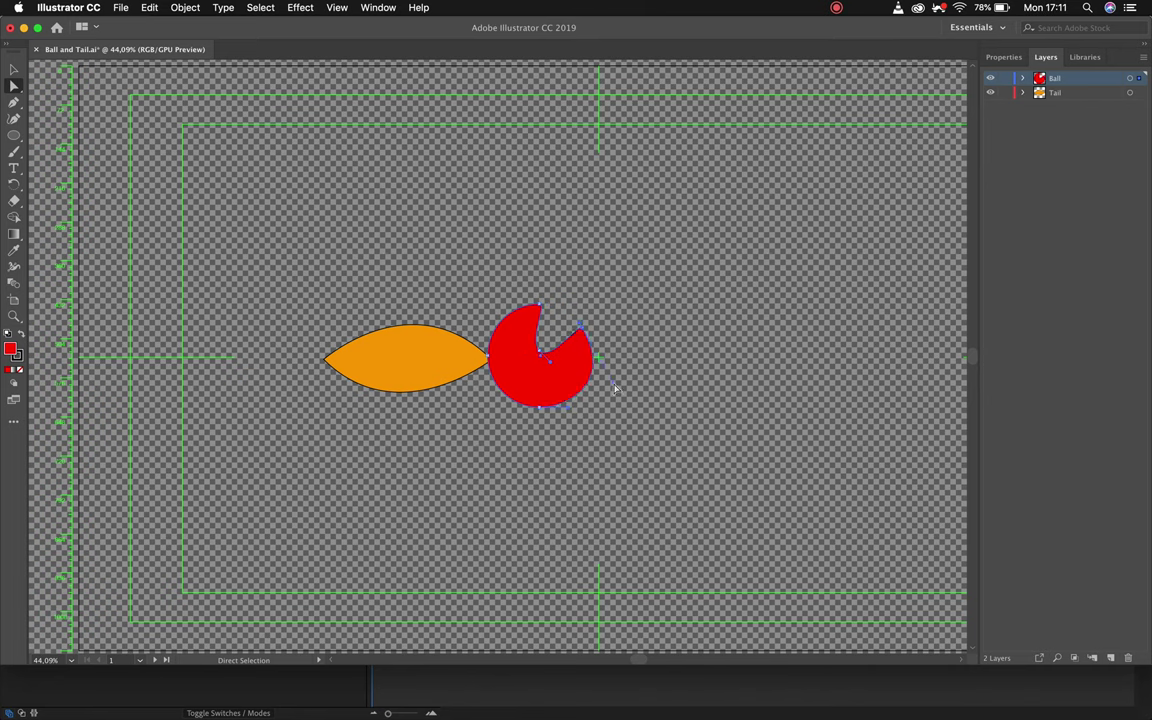
click(623, 282)
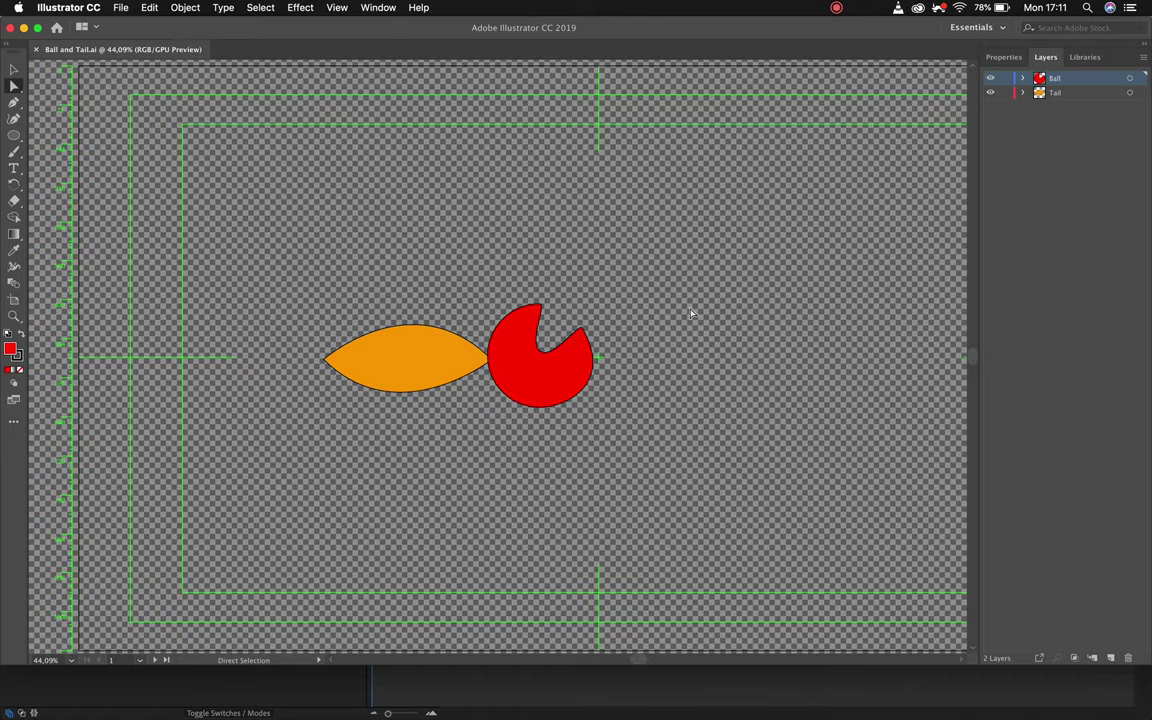
click(312, 687)
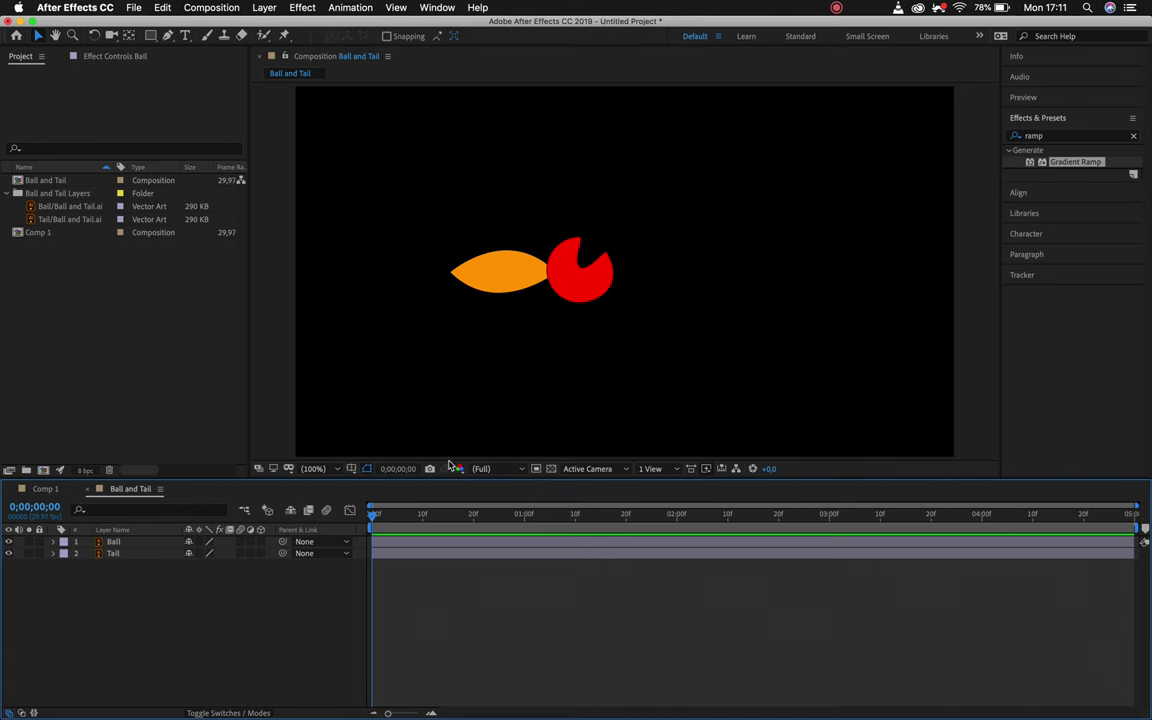
In Illustrator, rename the Ball layer to Head
mouse_move(577, 703)
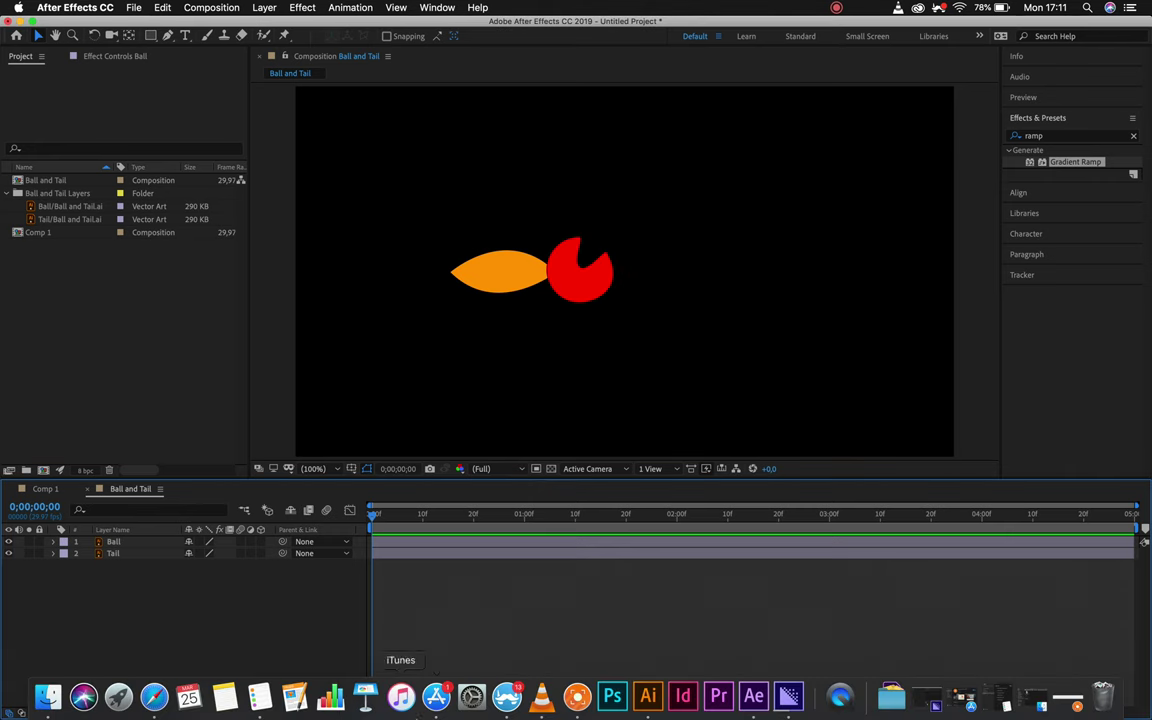
click(650, 700)
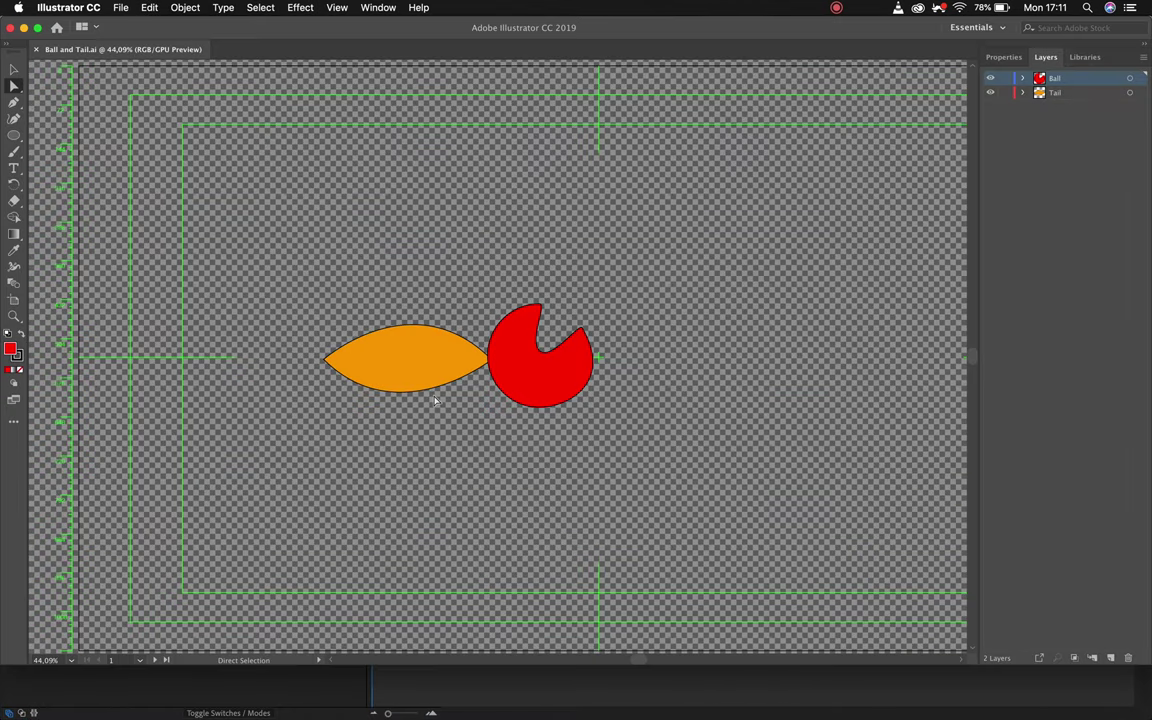
key(v)
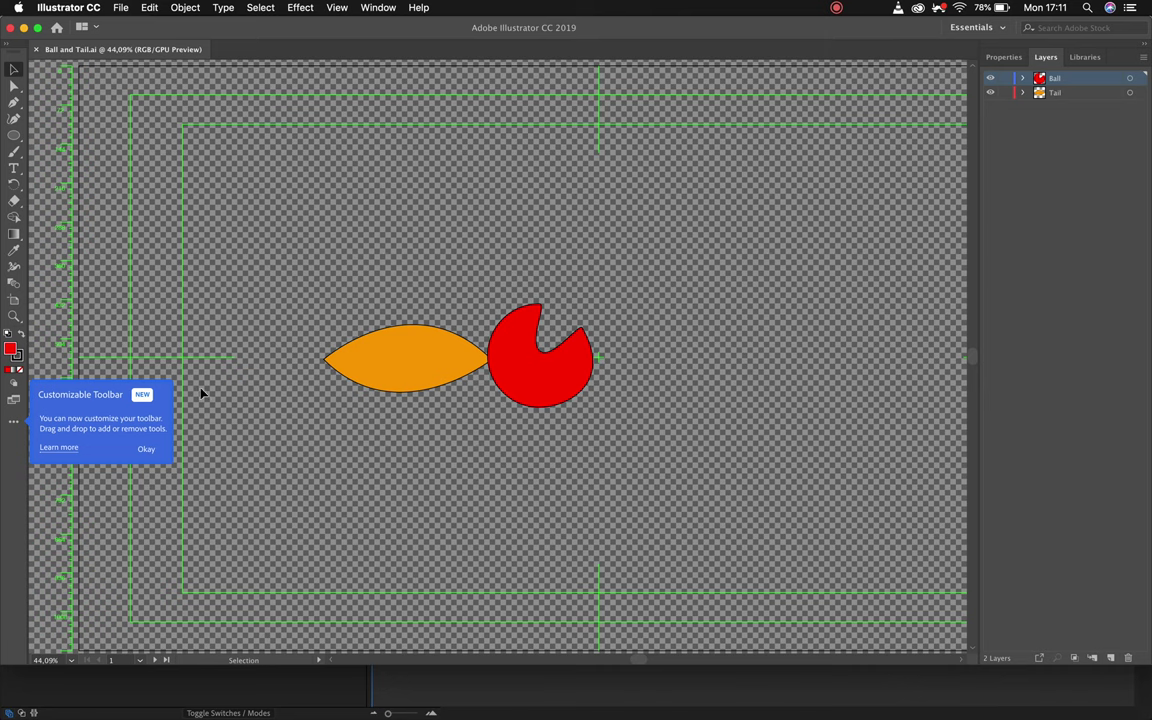
click(146, 450)
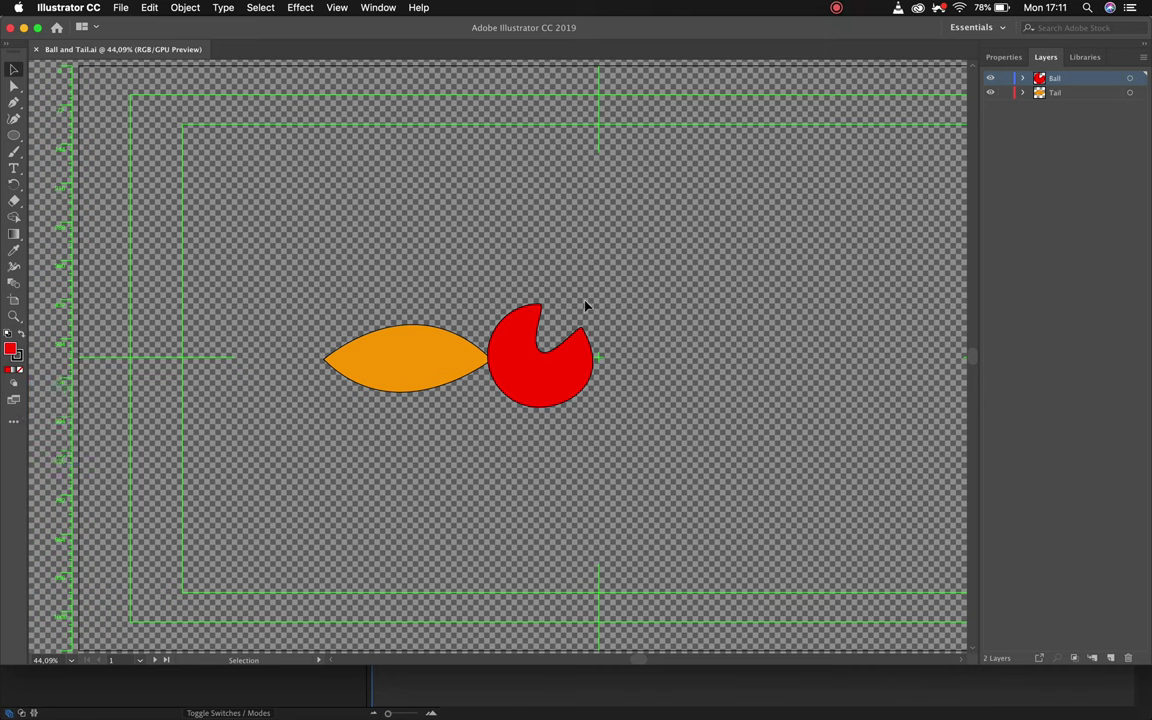
double_click(1056, 78)
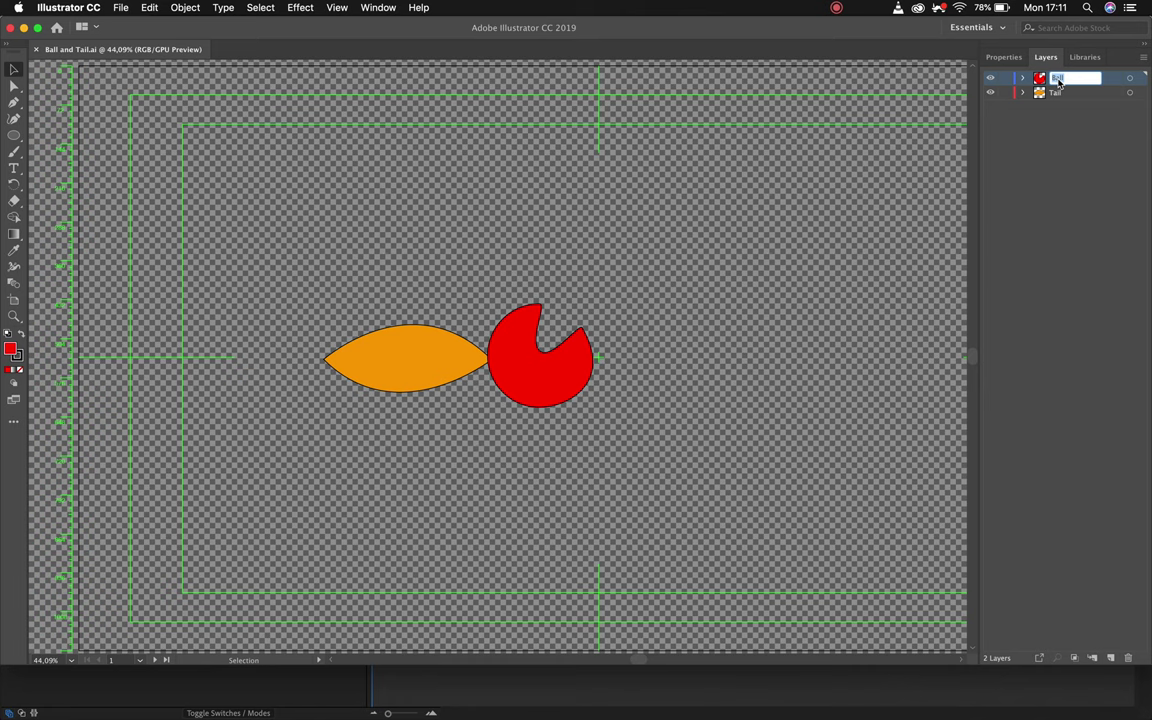
text(Head)
key(Return)
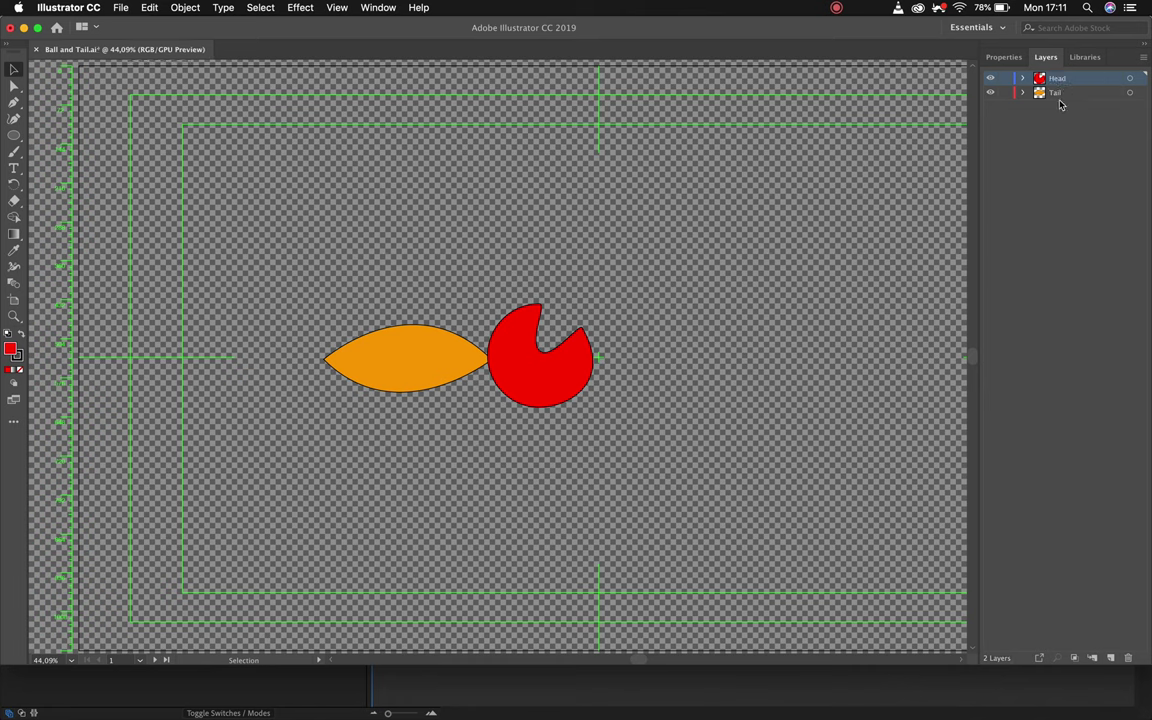
Rename the Tail layer to Hair and check the result in After Effects
click(1057, 93)
double_click(1057, 93)
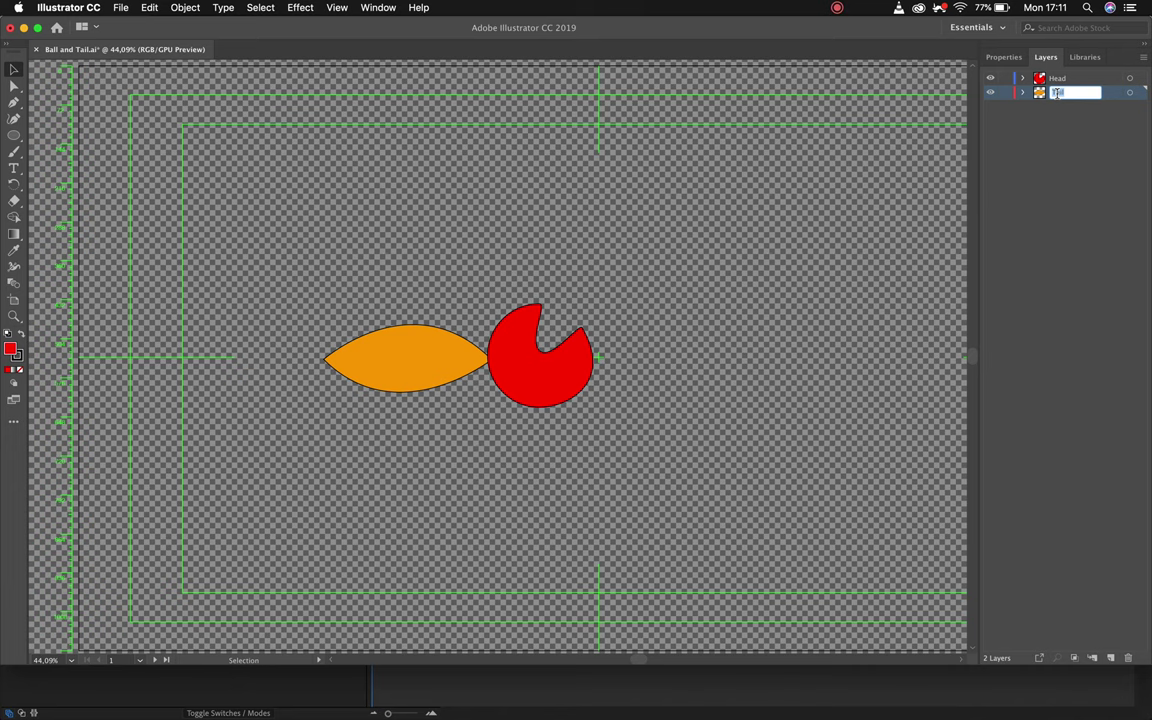
text(Hair)
key(Return)
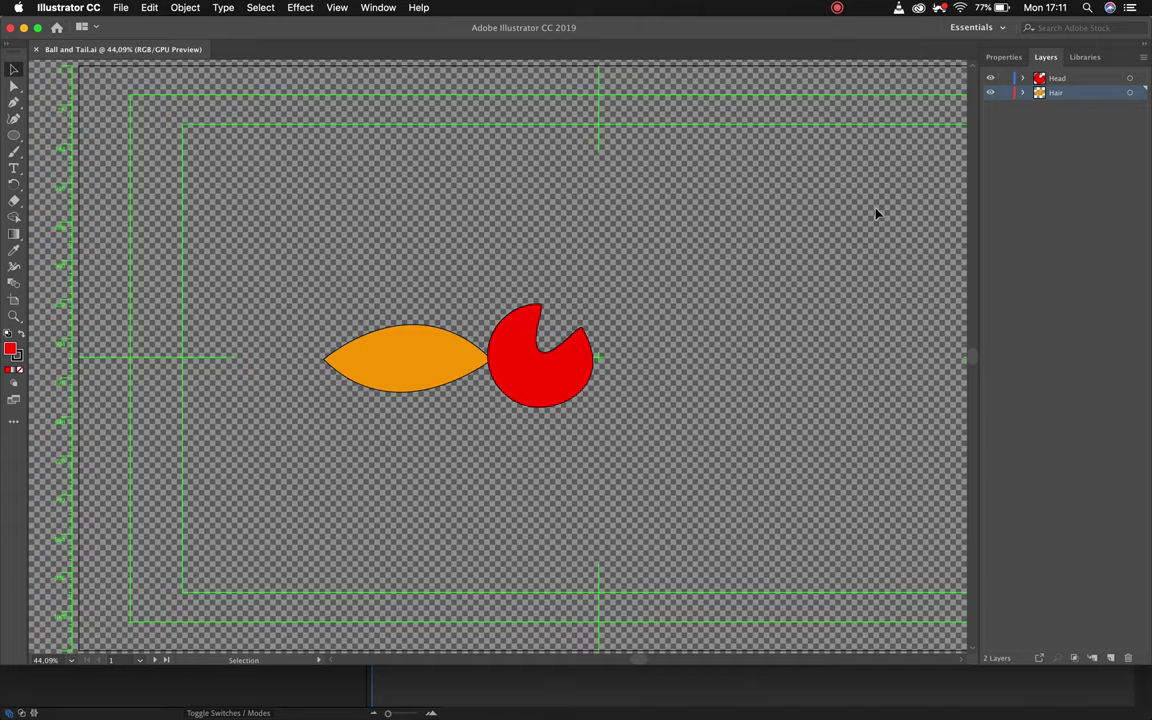
click(250, 692)
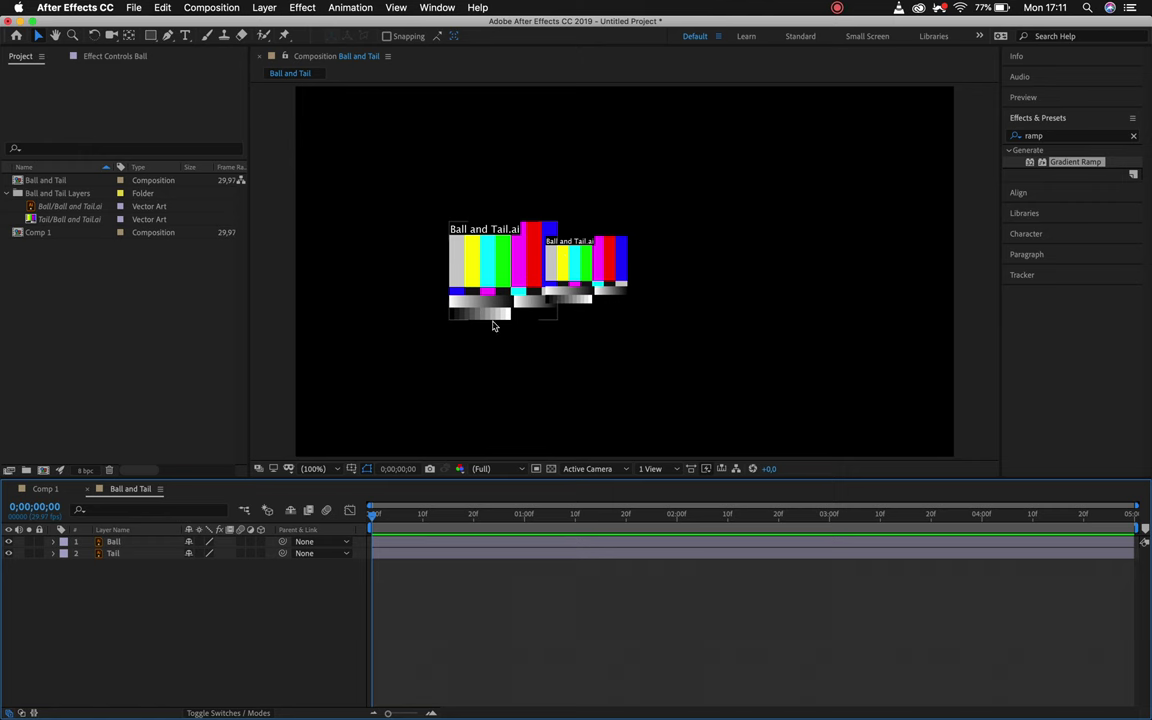
Select the Tail layer's colour-bar placeholder in the Ball and Tail composition
click(517, 273)
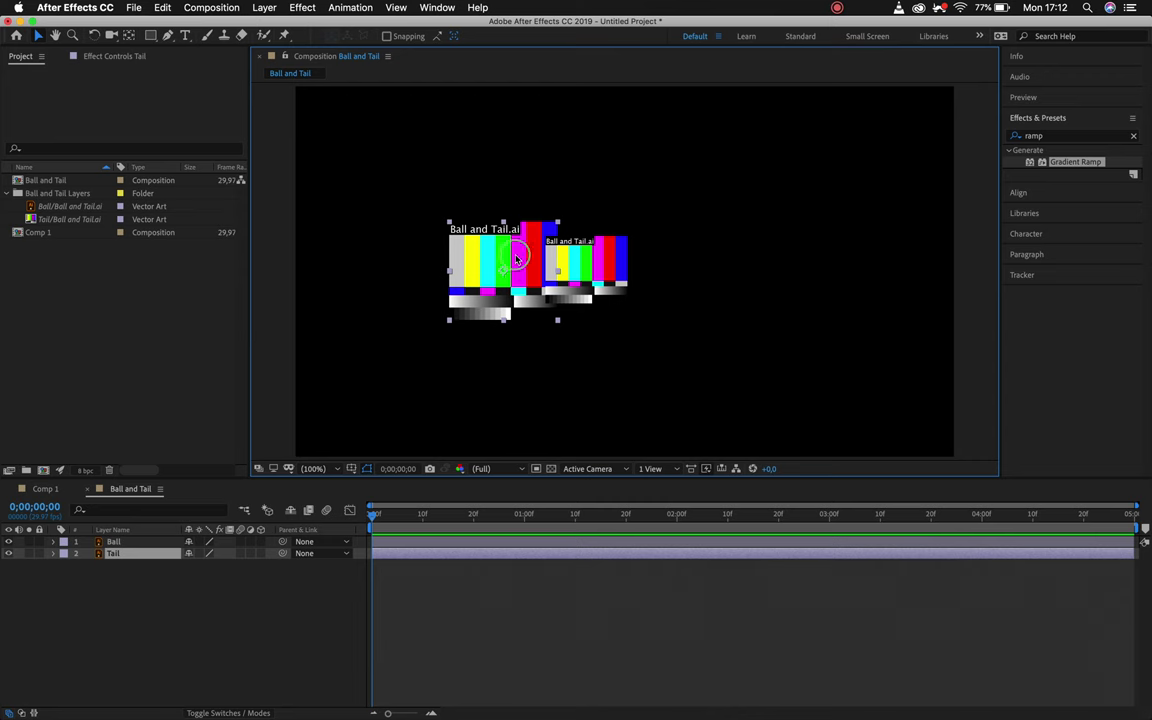
Reveal the Tail layer's source, Tail/Ball and Tail.ai, in the Project panel and show its options
right_click(517, 260)
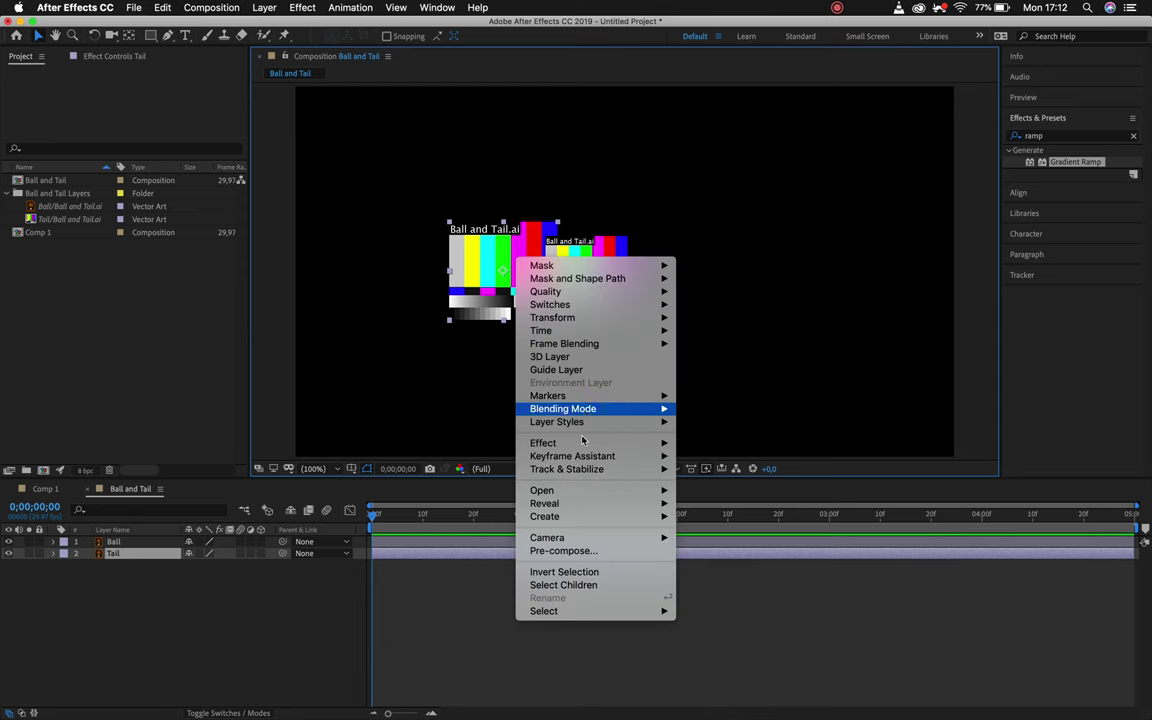
mouse_move(585, 508)
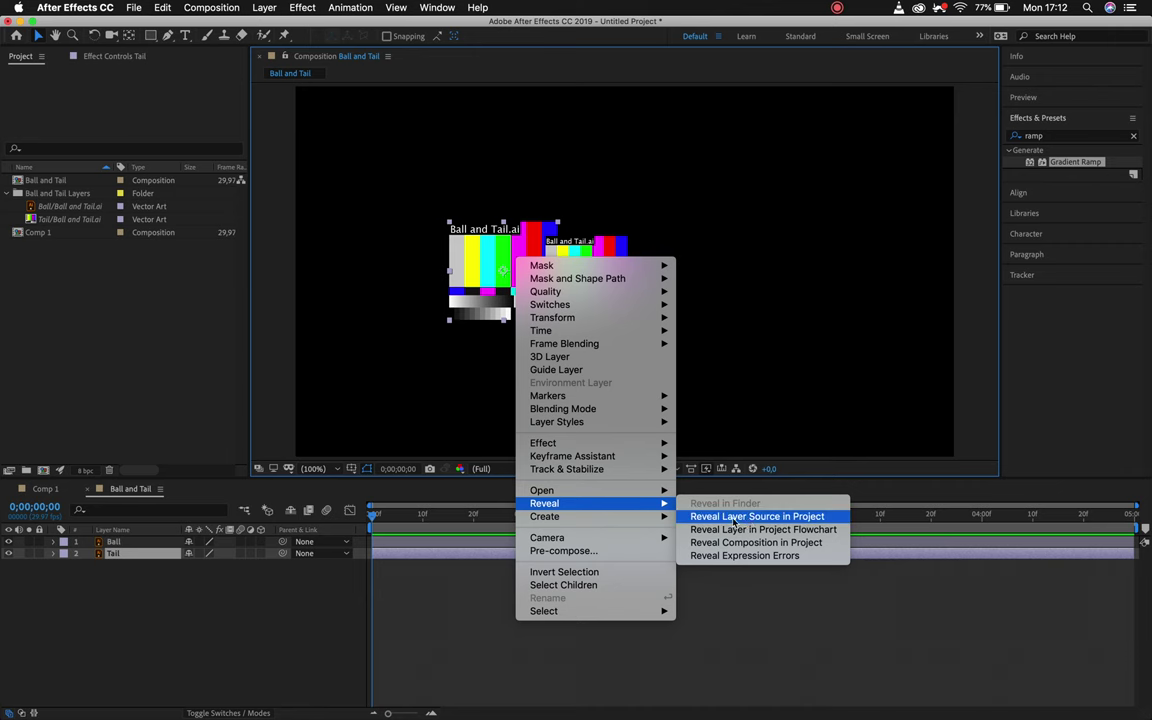
click(797, 518)
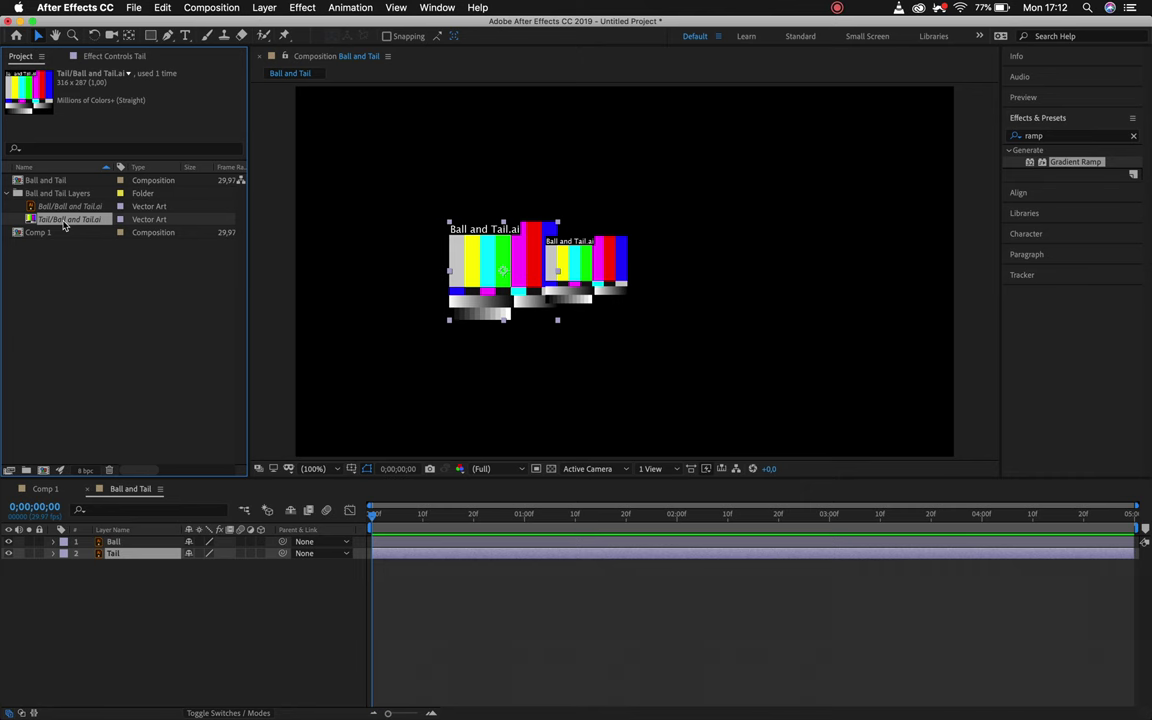
right_click(64, 224)
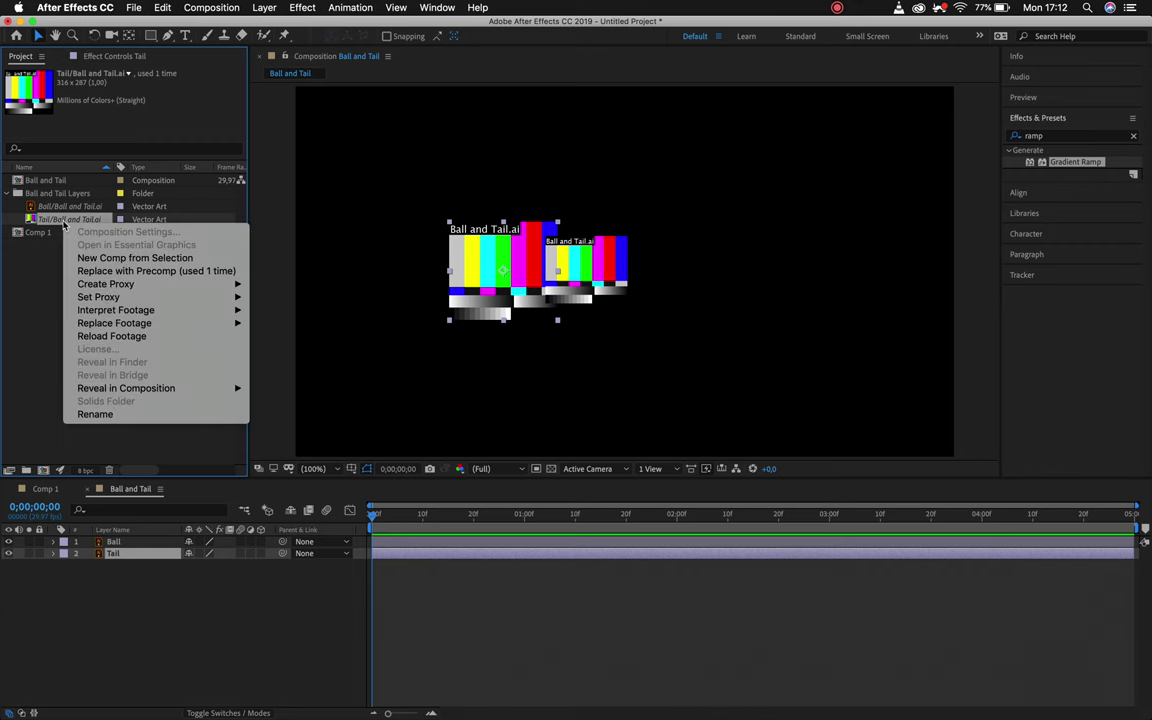
Replace the Tail footage with Ball and Tail.ai and acknowledge the missing-items alert
mouse_move(182, 327)
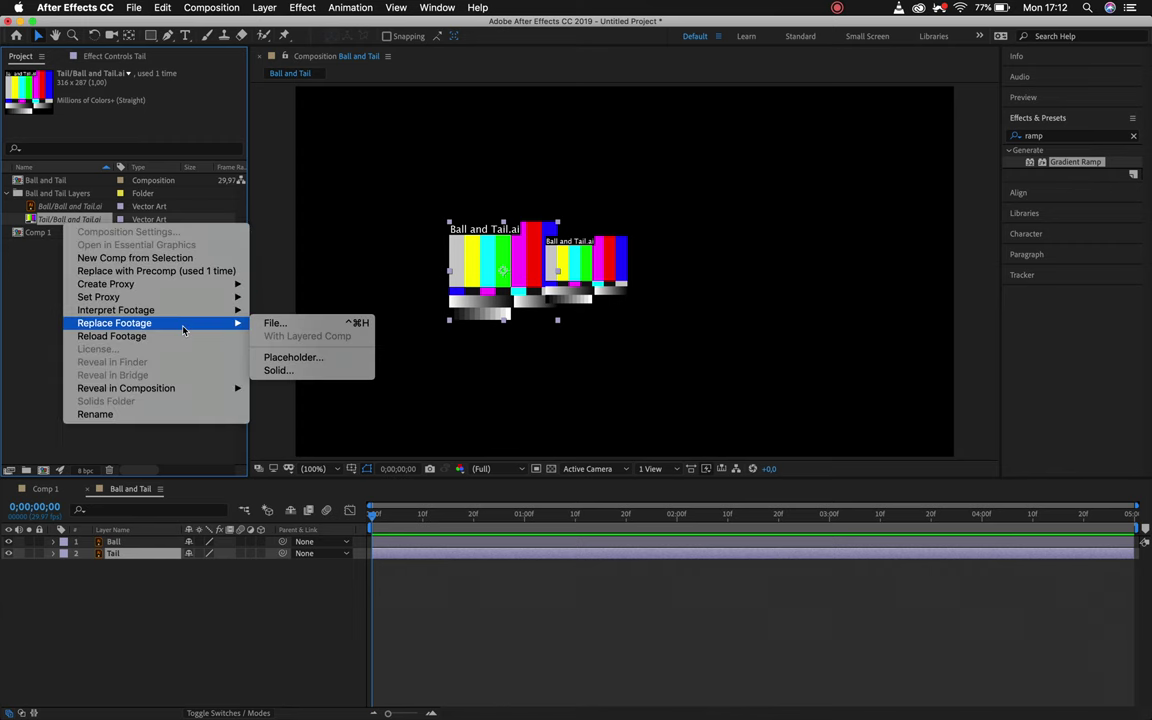
click(327, 326)
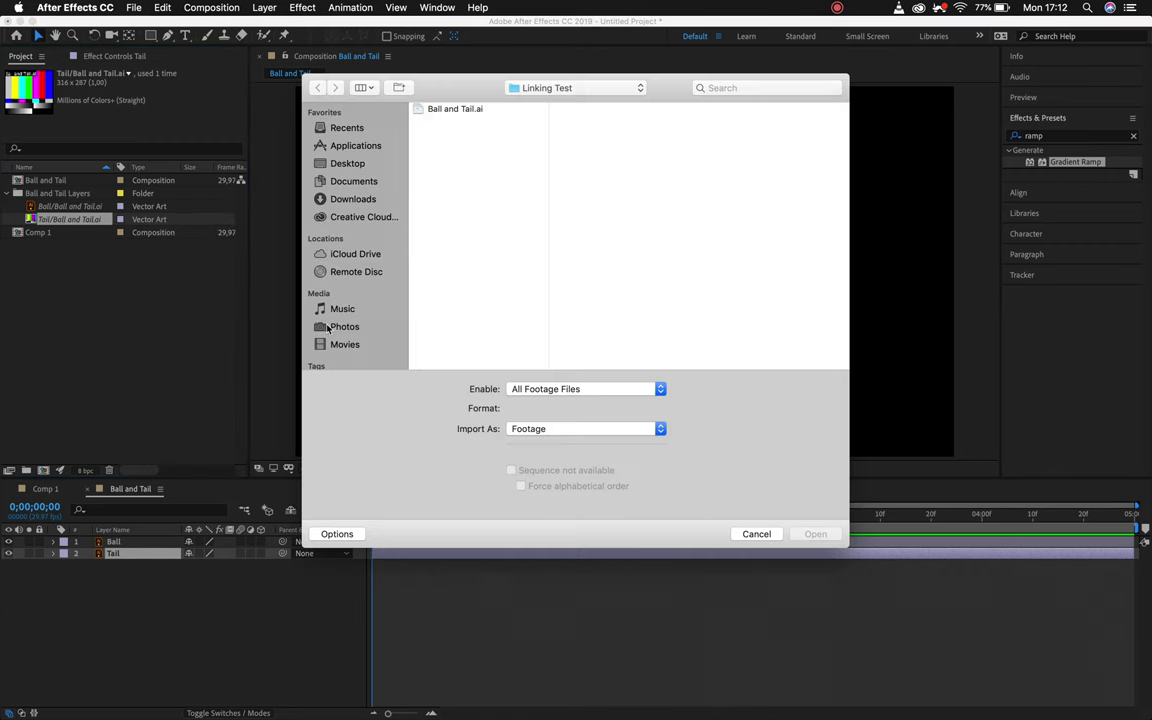
click(440, 110)
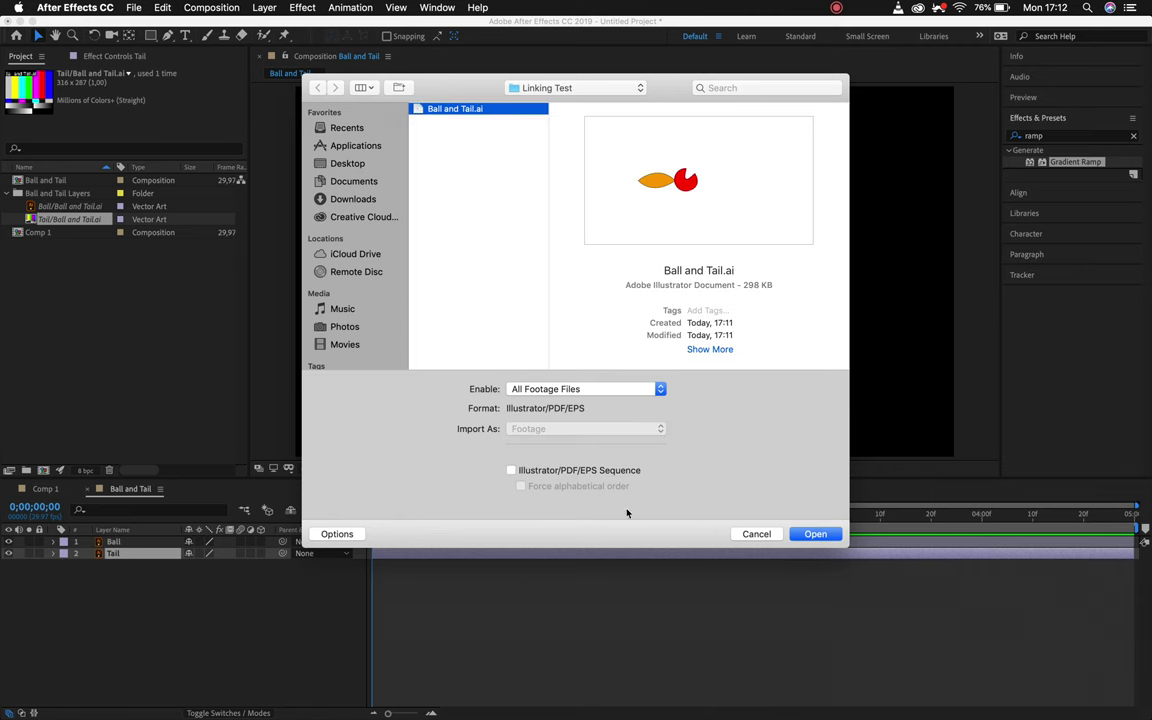
click(822, 534)
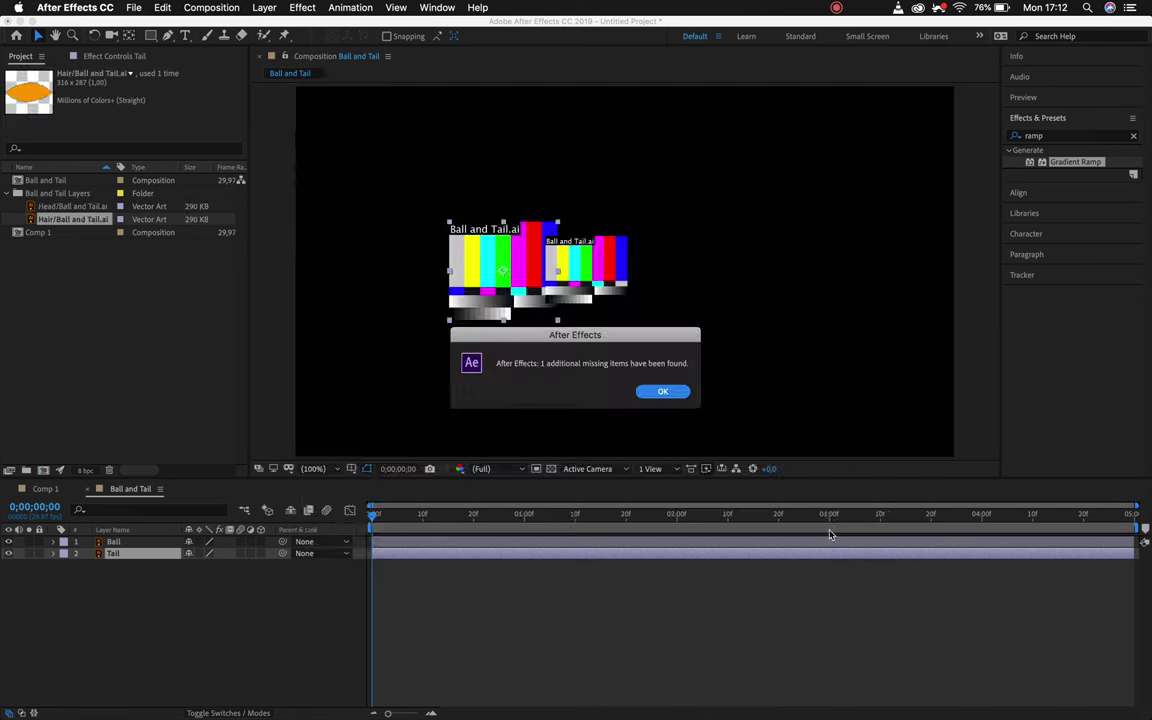
click(652, 391)
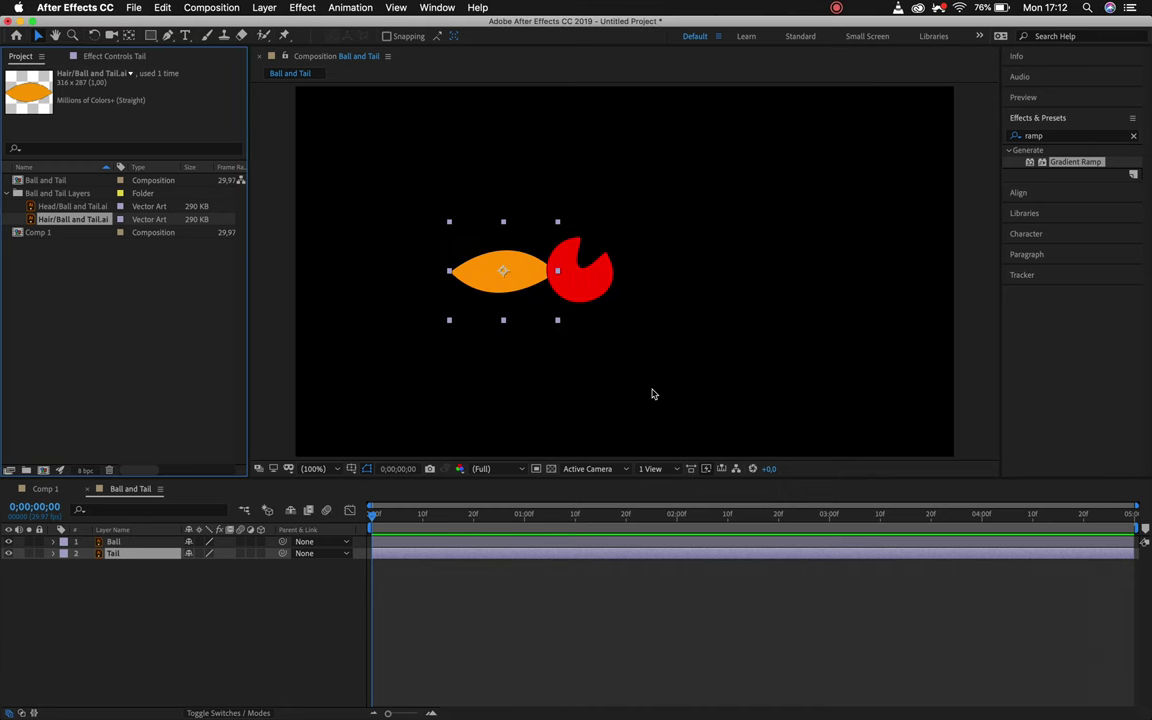
Select the orange tail and red ball layers in the comp to verify the relink
click(564, 410)
click(486, 279)
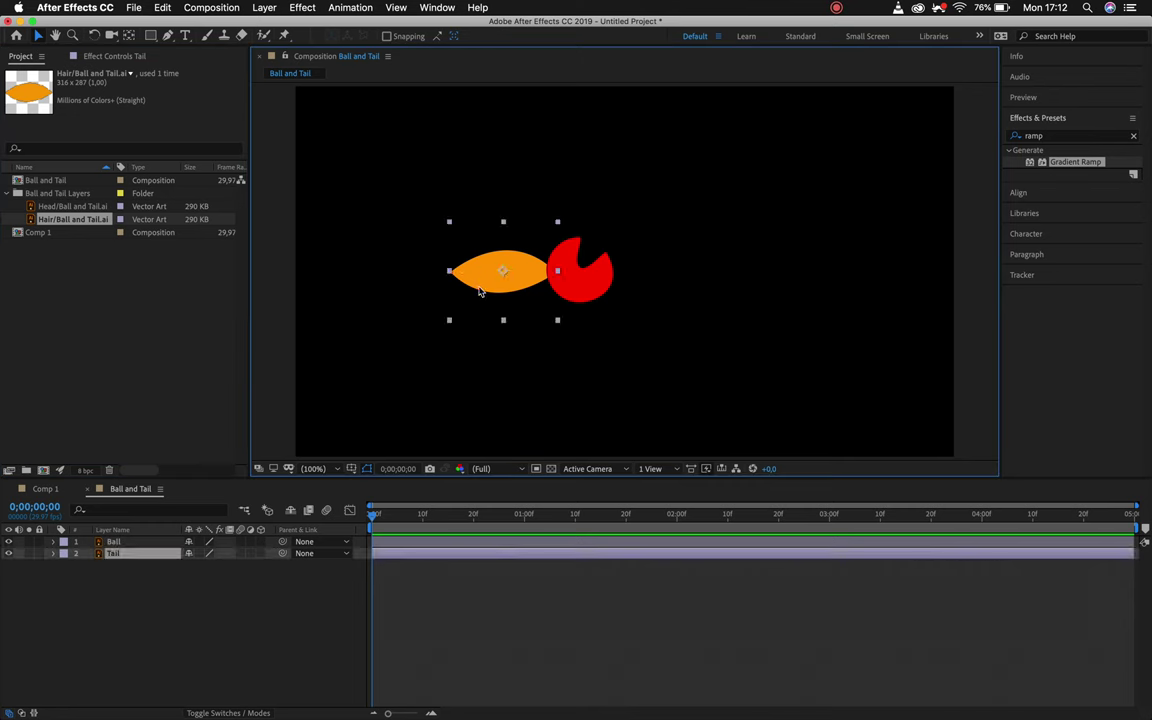
click(580, 285)
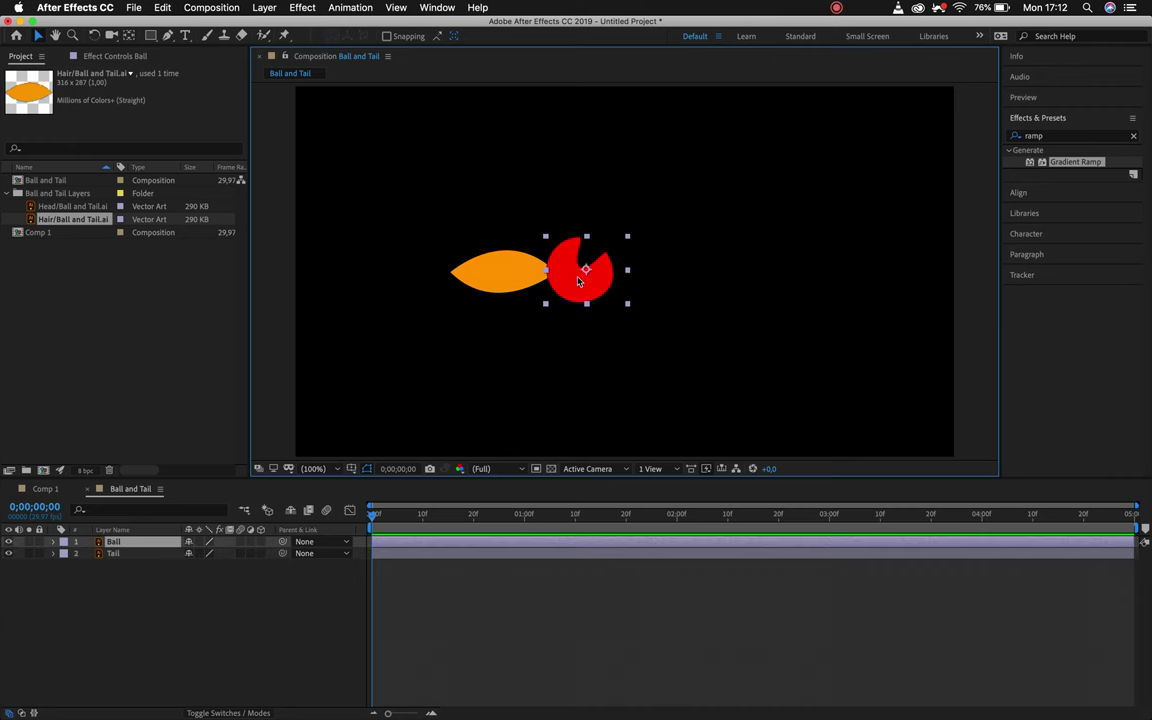
click(444, 372)
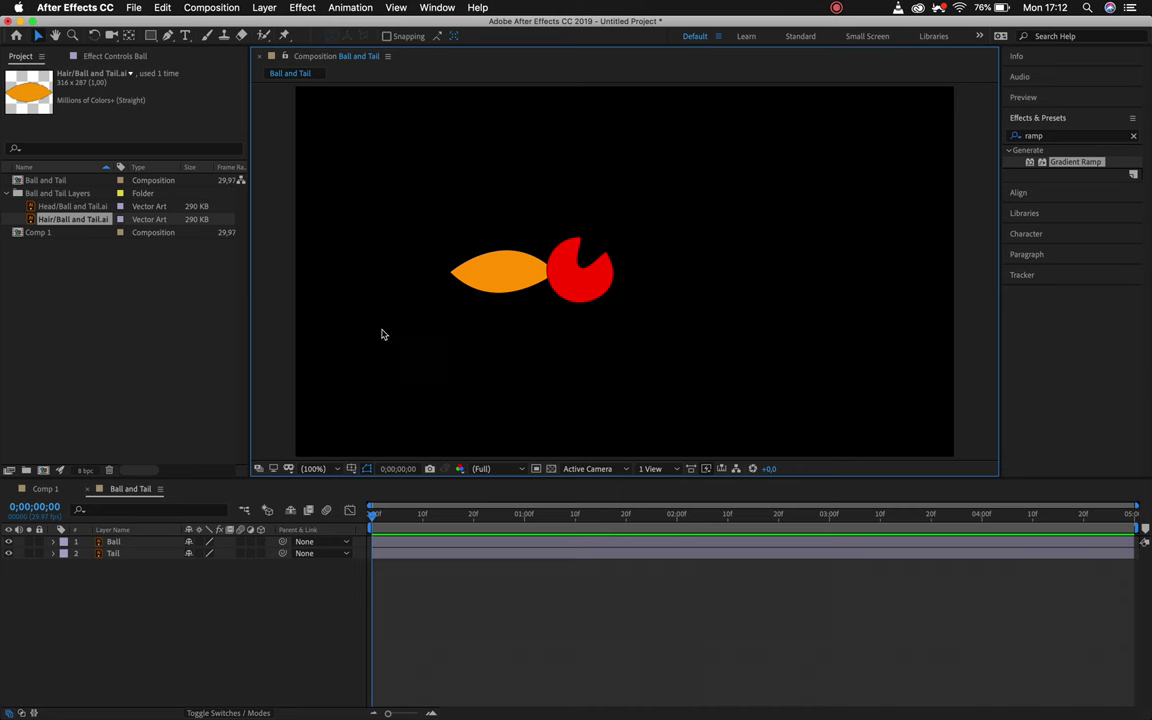
Save the project as Test.aep in Linking Test, then close Ball and Tail.ai in Illustrator
click(460, 275)
click(457, 372)
key(super+s)
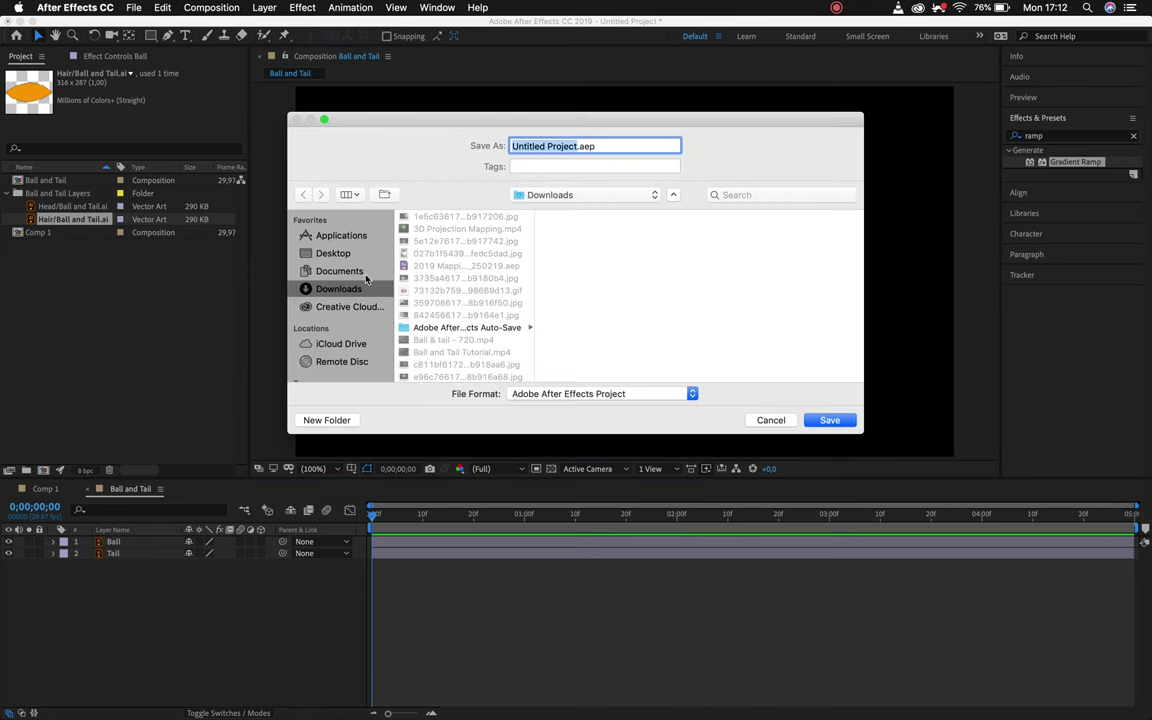
click(325, 271)
click(325, 253)
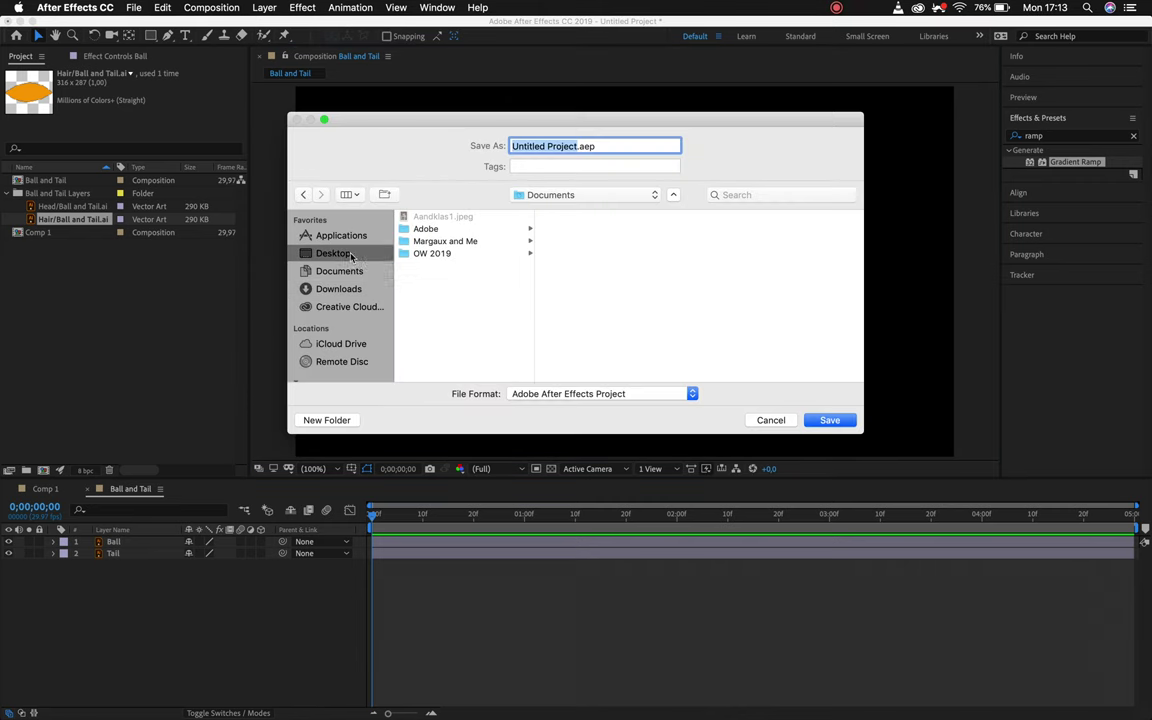
click(446, 218)
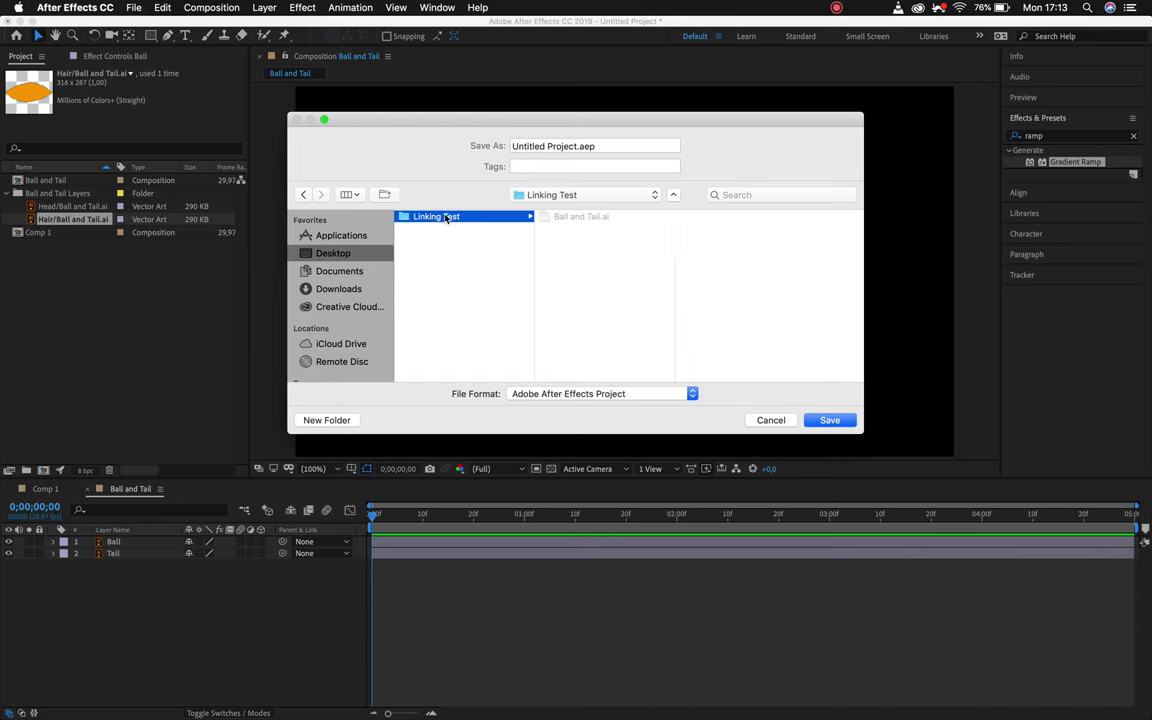
click(575, 146)
drag(577, 146, 511, 146)
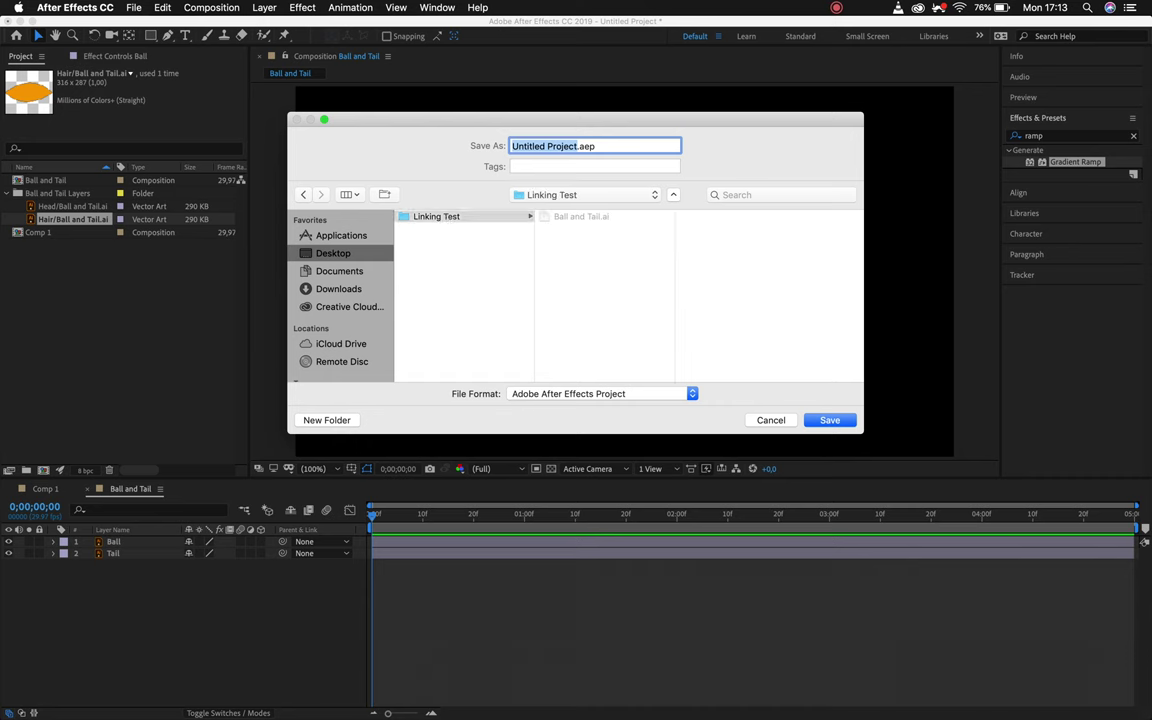
text(Test)
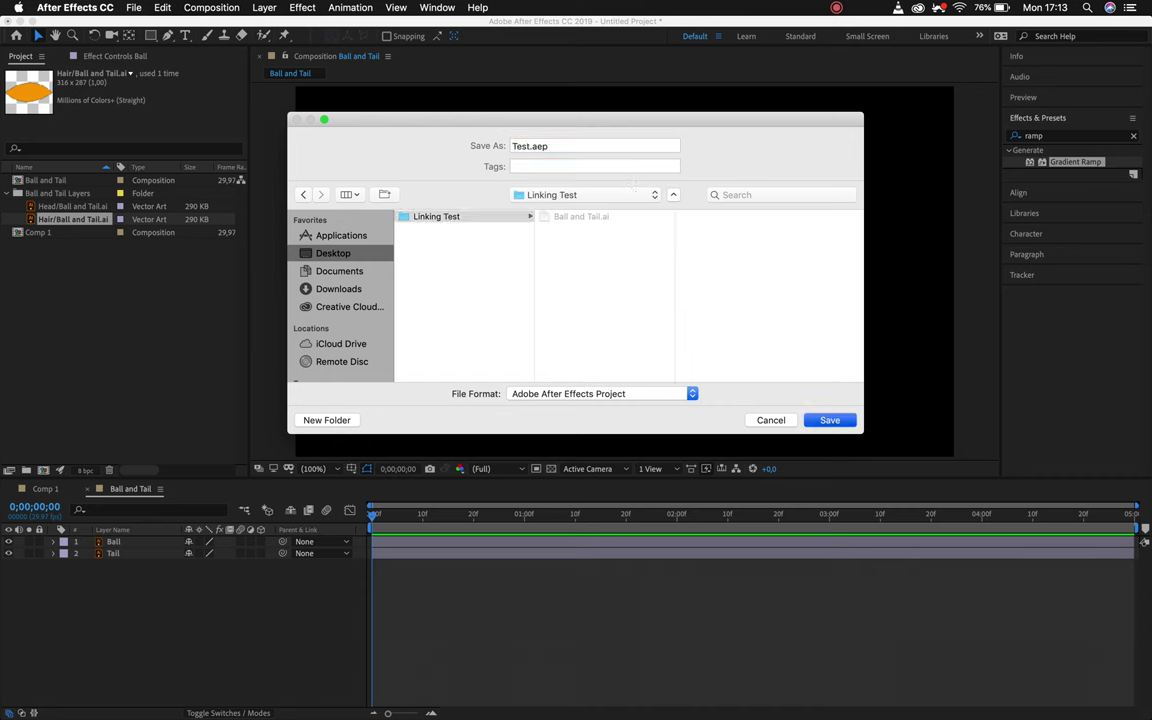
key(Return)
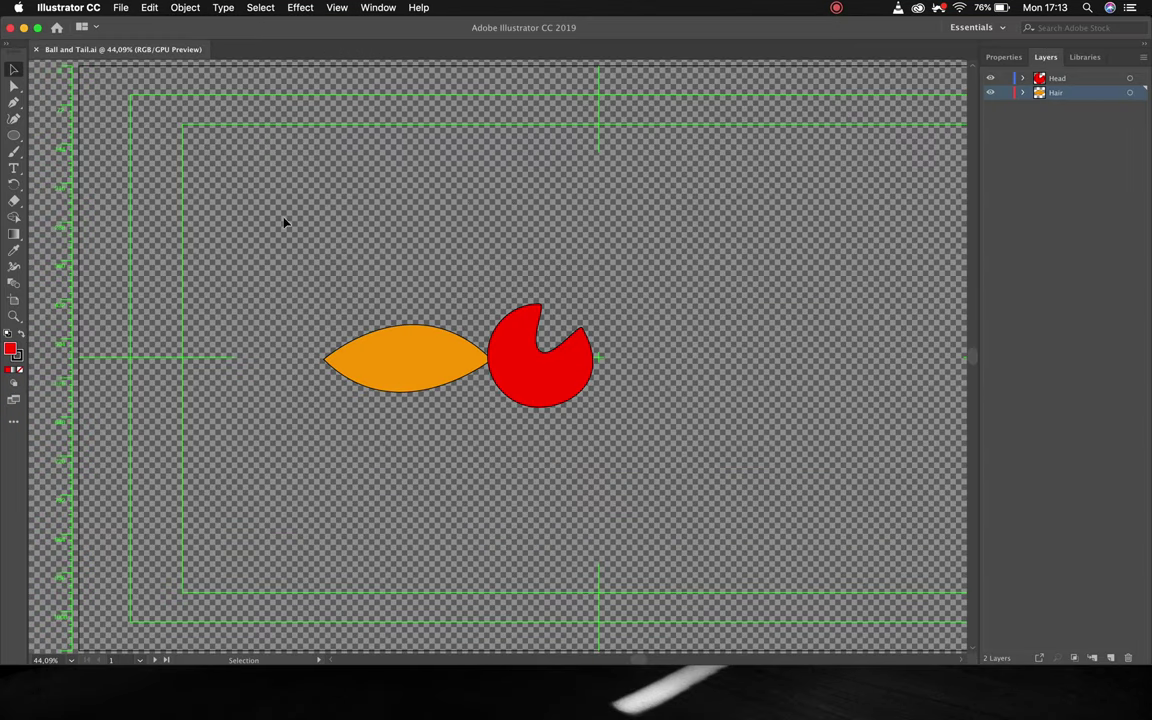
key(super+w)
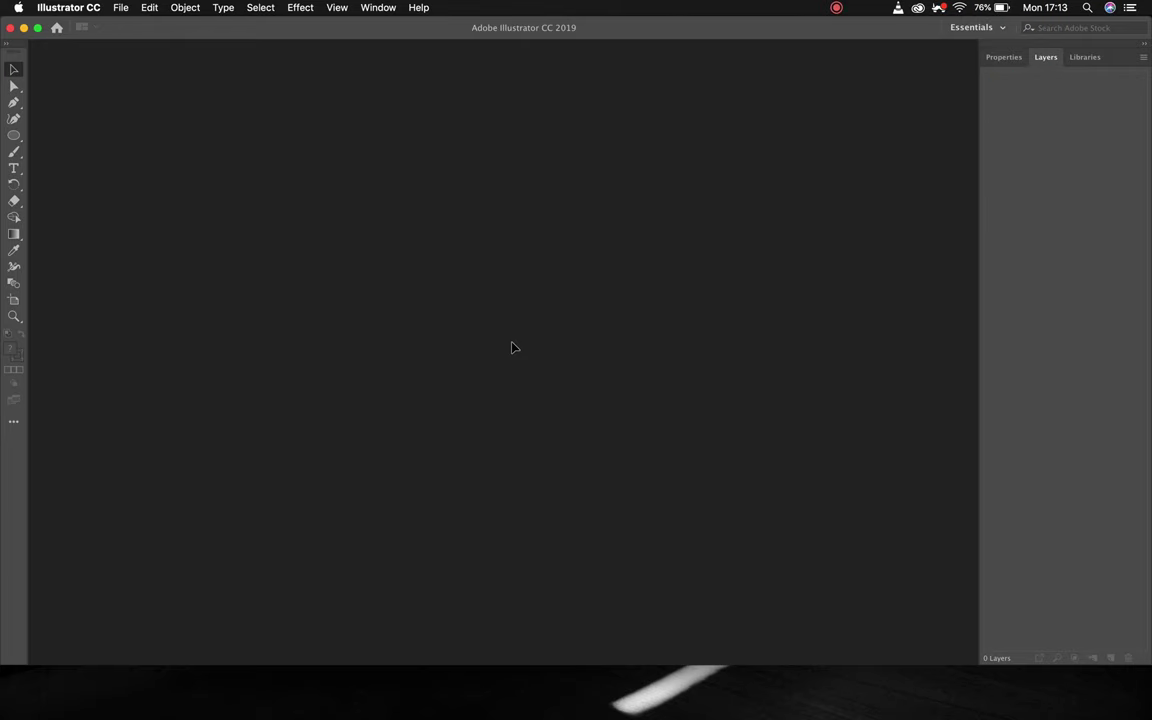
Quit Illustrator and rename the Linking Test desktop folder to 'Test'
key(super+q)
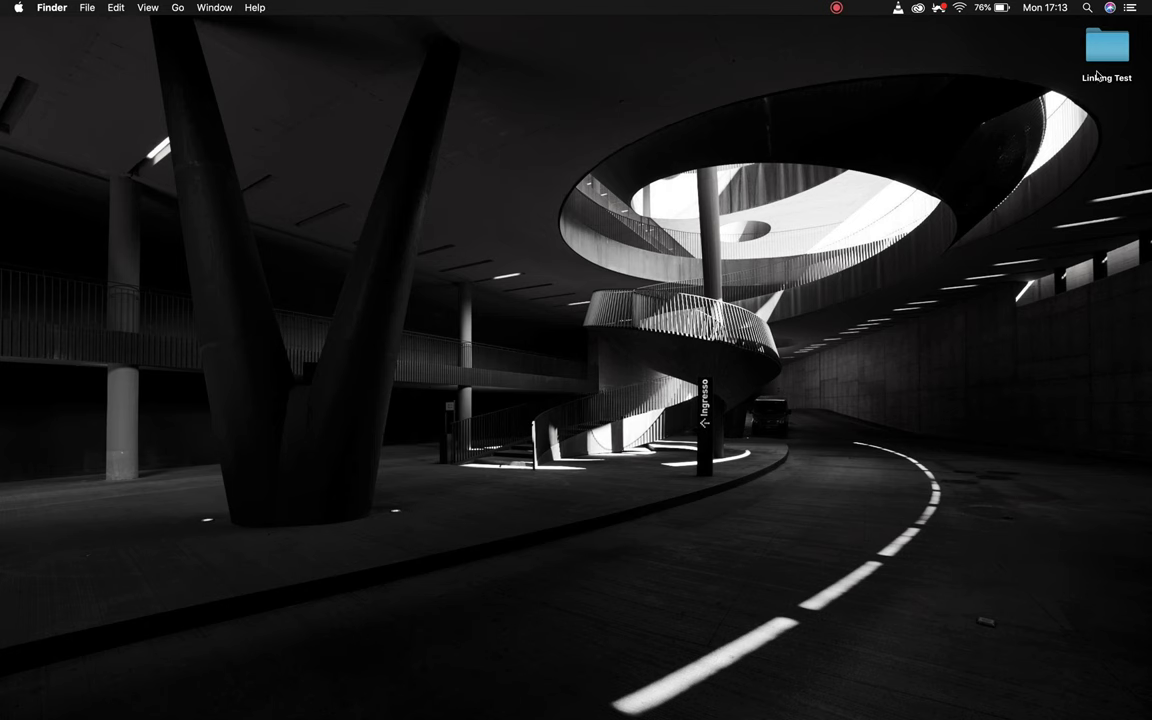
click(1099, 78)
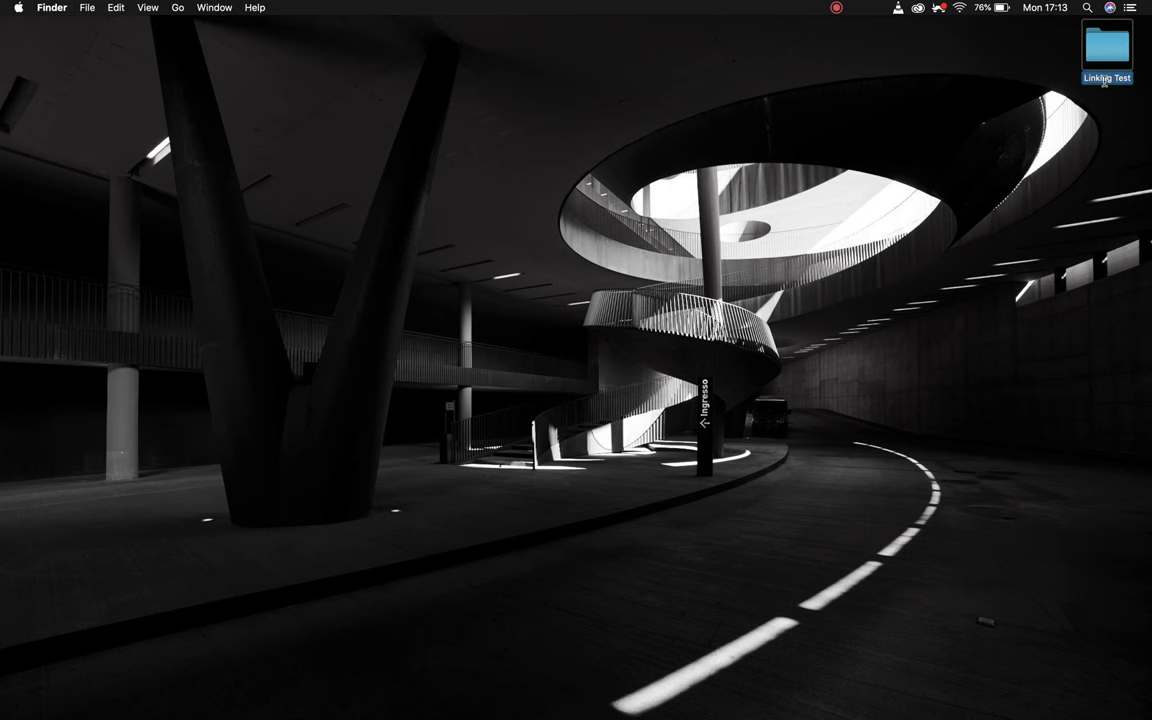
key(Return)
text(Test)
key(Return)
click(1060, 100)
Open Test.aep in After Effects from the Test folder
double_click(1107, 47)
click(382, 325)
click(447, 323)
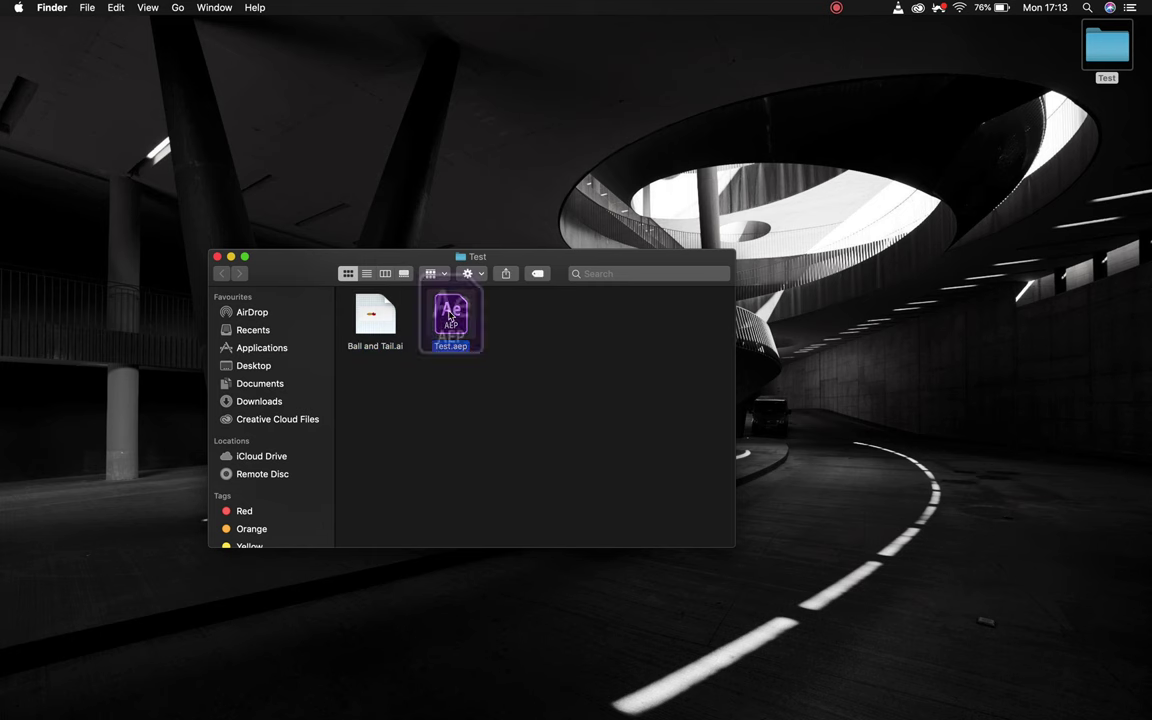
double_click(449, 317)
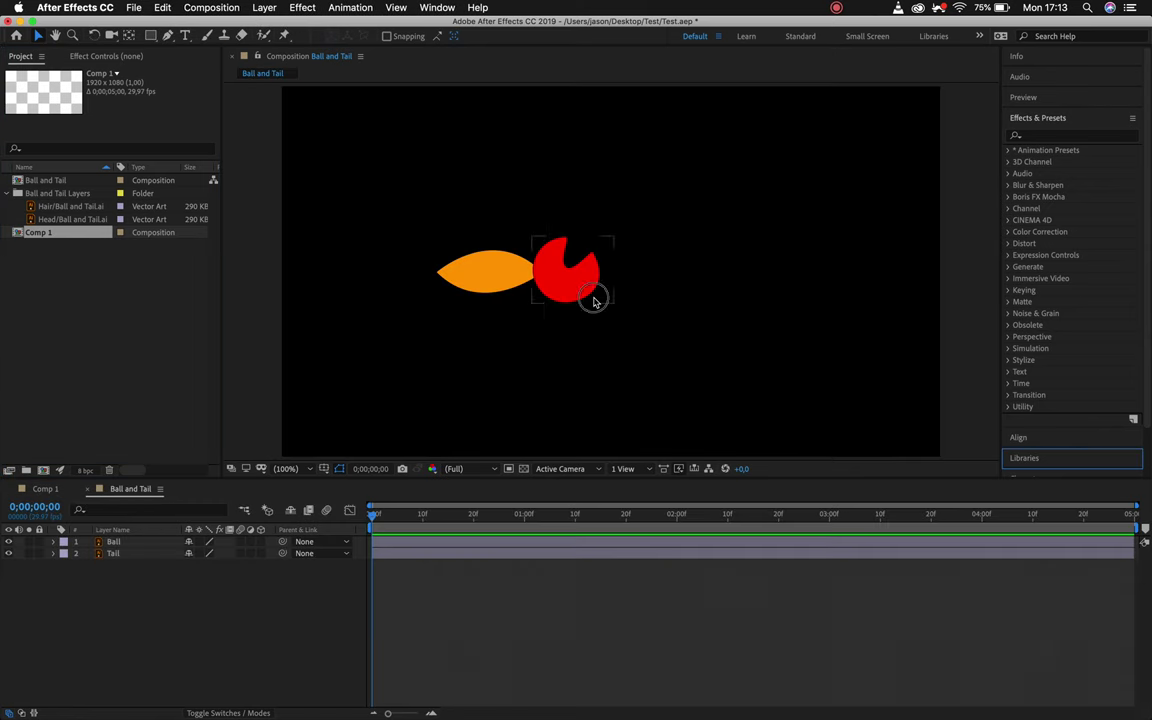
Check the red ball and orange tail layers in the viewer, then deselect everything
click(596, 290)
click(495, 265)
click(559, 285)
click(495, 265)
click(578, 267)
click(494, 263)
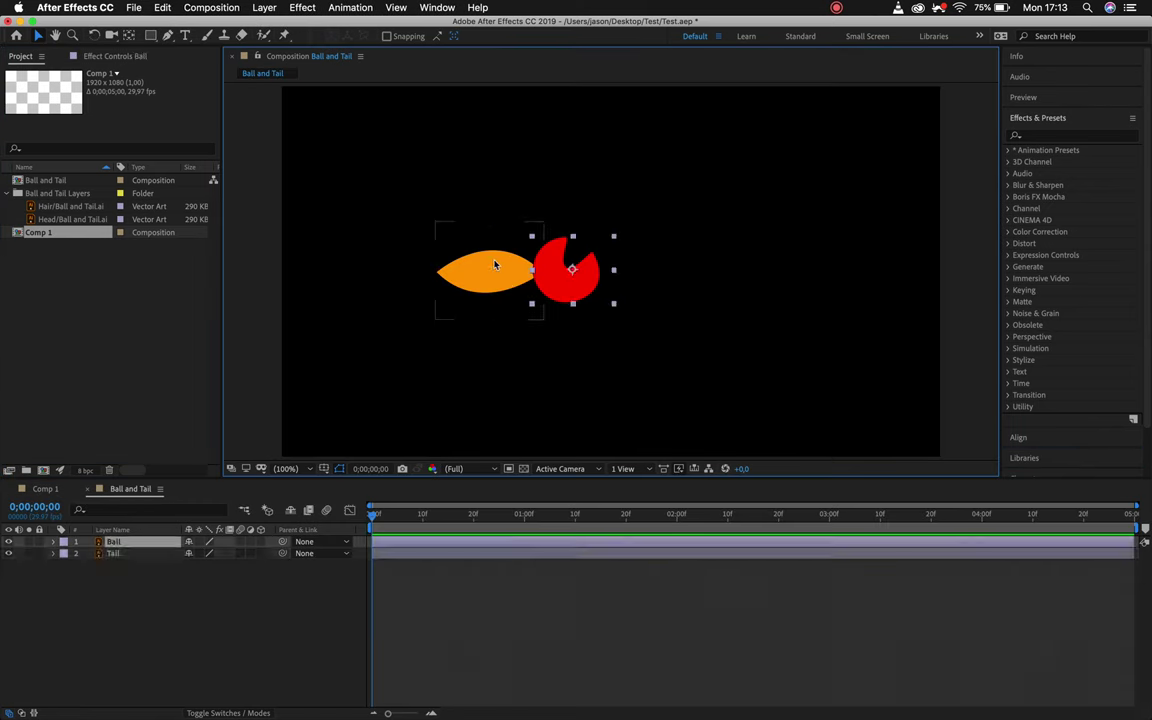
click(570, 272)
click(490, 268)
click(585, 280)
click(488, 266)
click(600, 280)
click(492, 272)
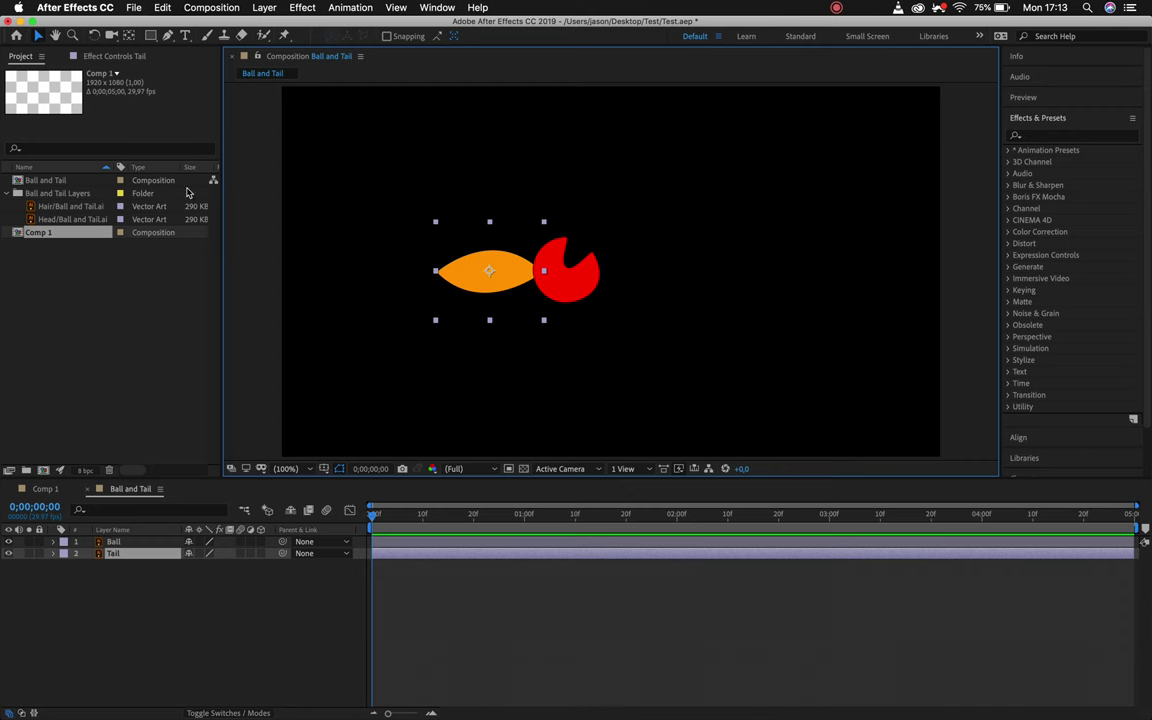
click(142, 338)
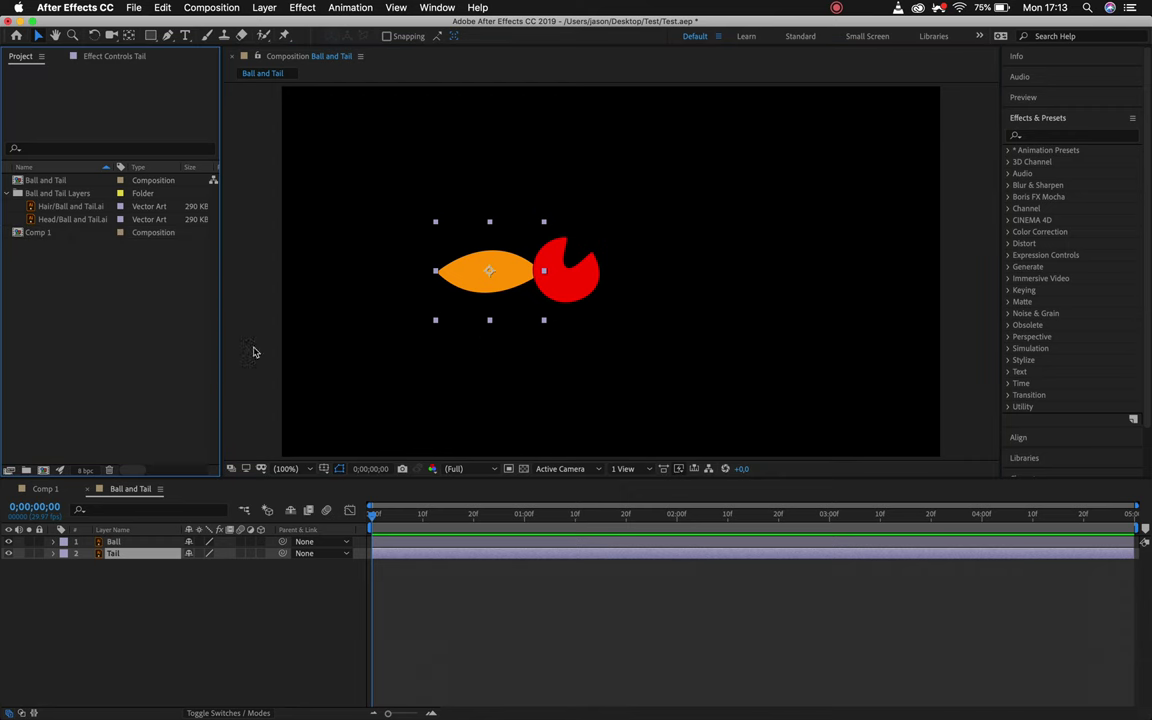
click(232, 312)
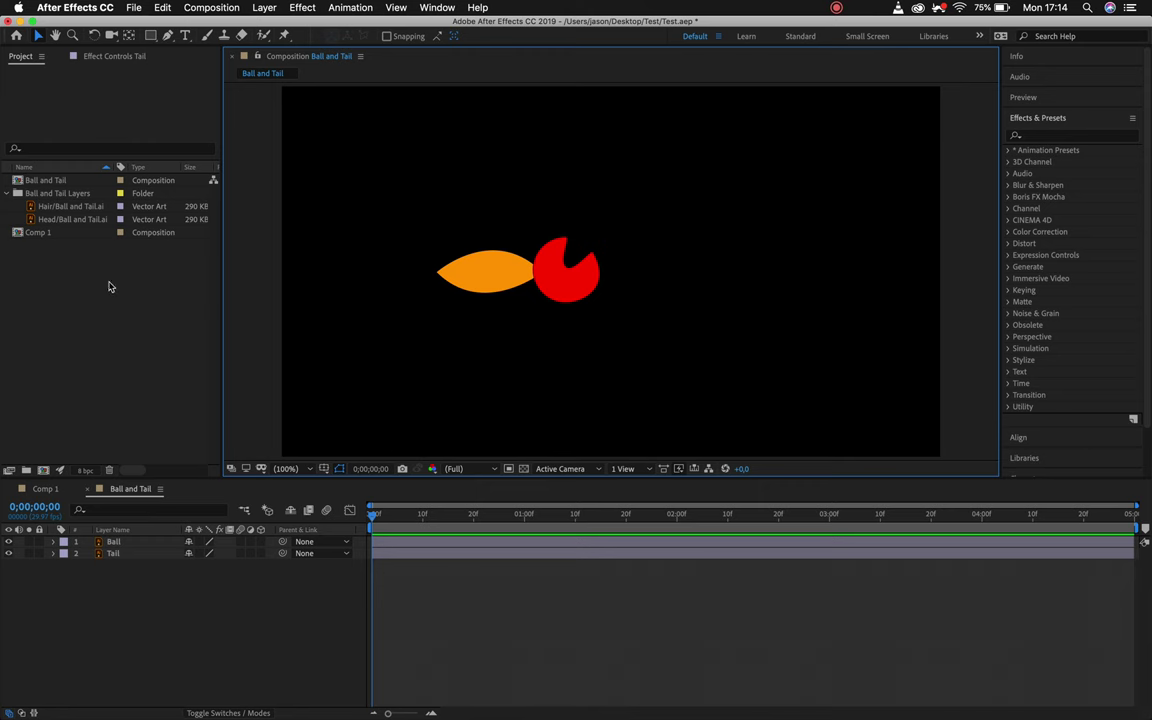
Run File > Dependencies > Collect Files, saving the project first
click(136, 8)
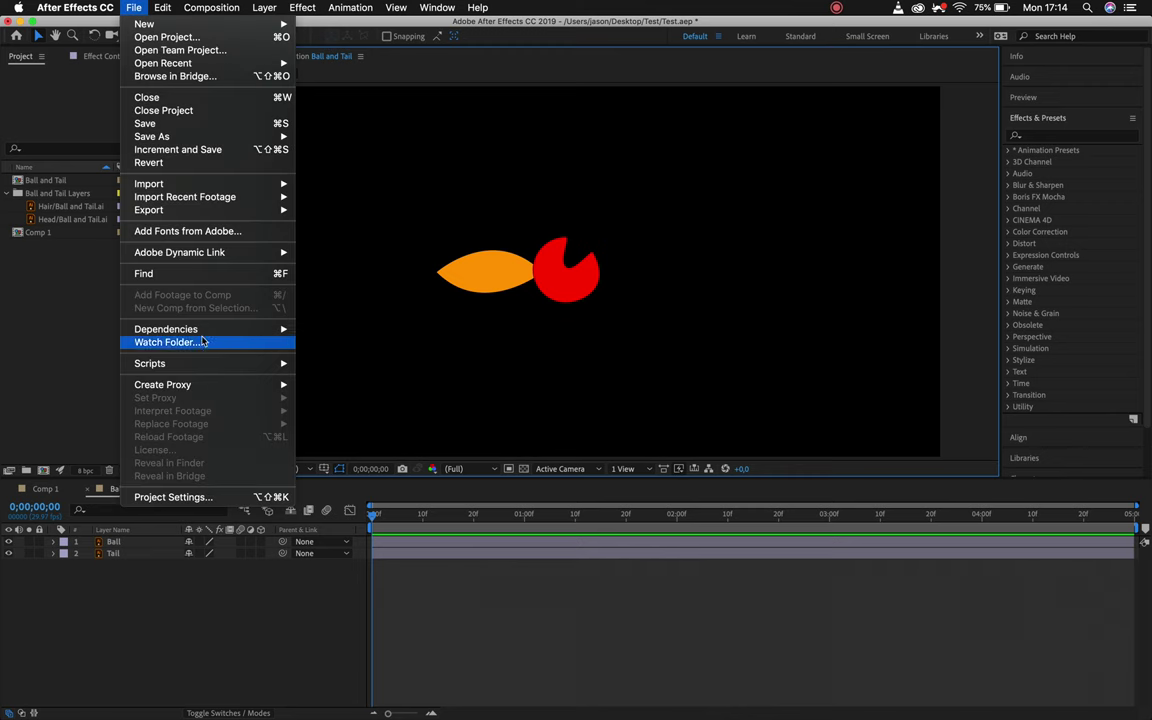
mouse_move(186, 329)
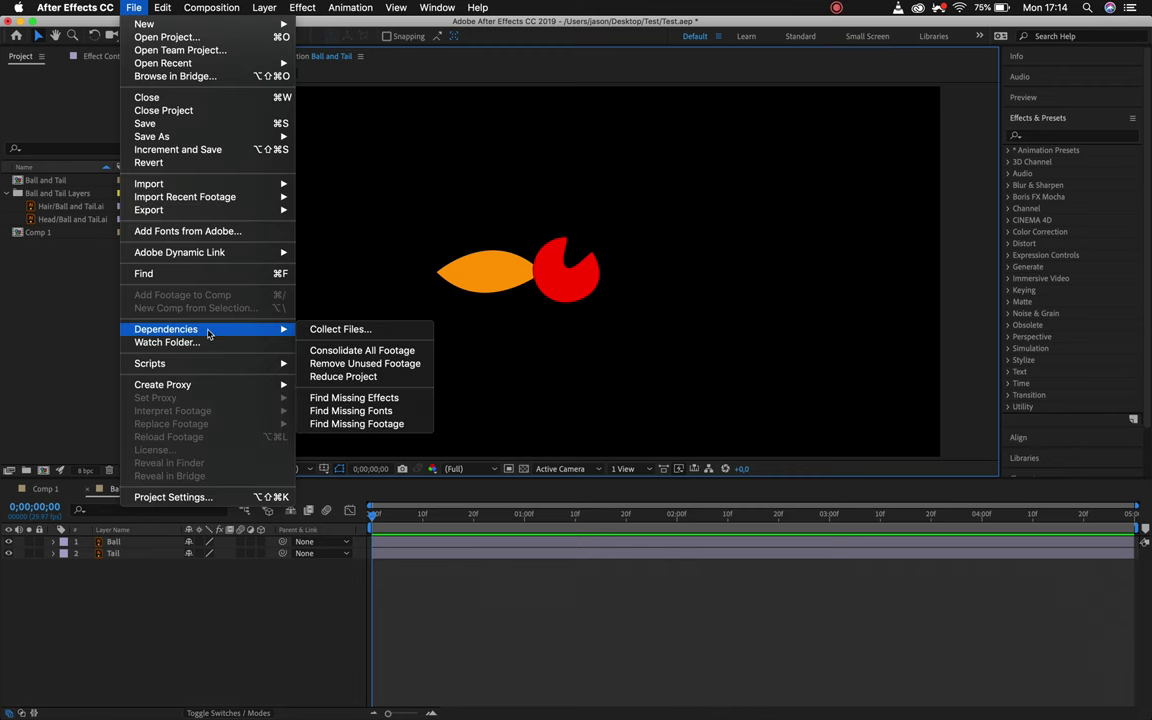
click(361, 331)
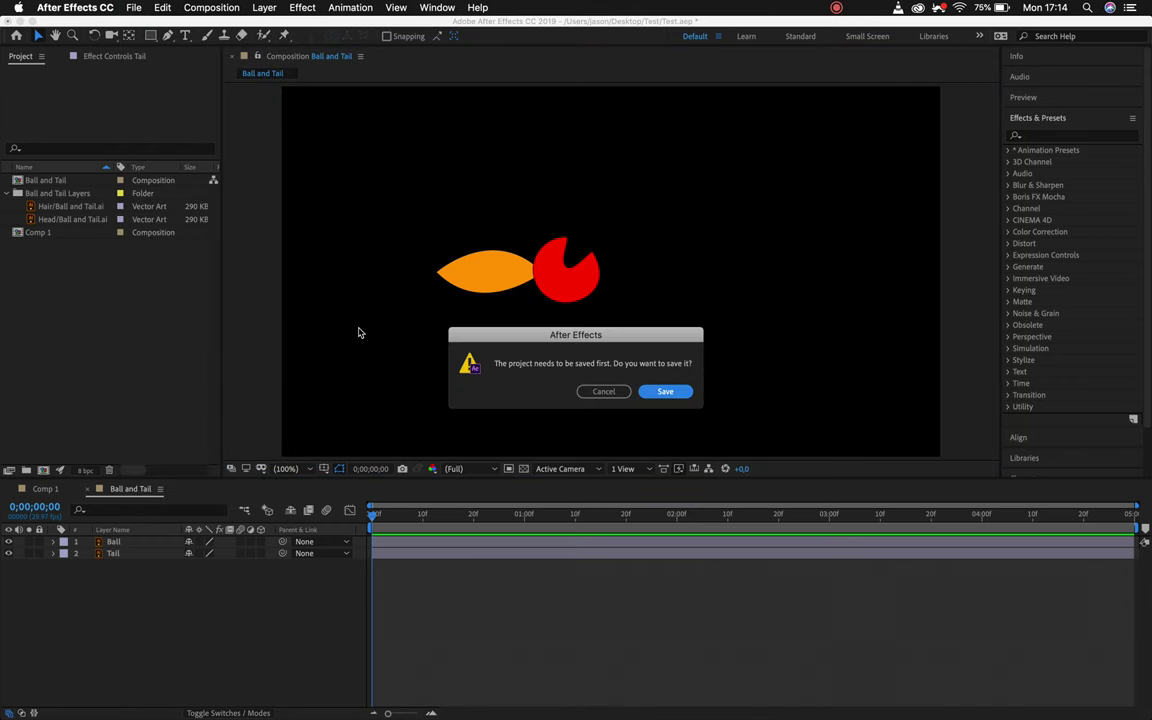
click(667, 391)
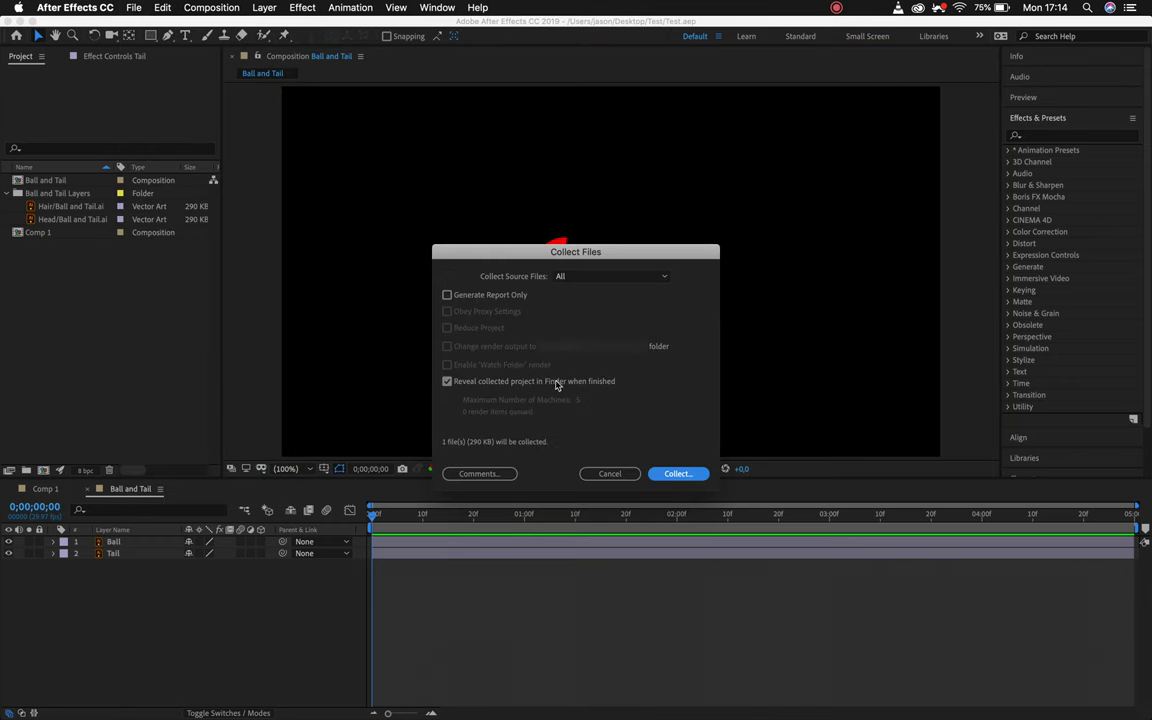
click(676, 475)
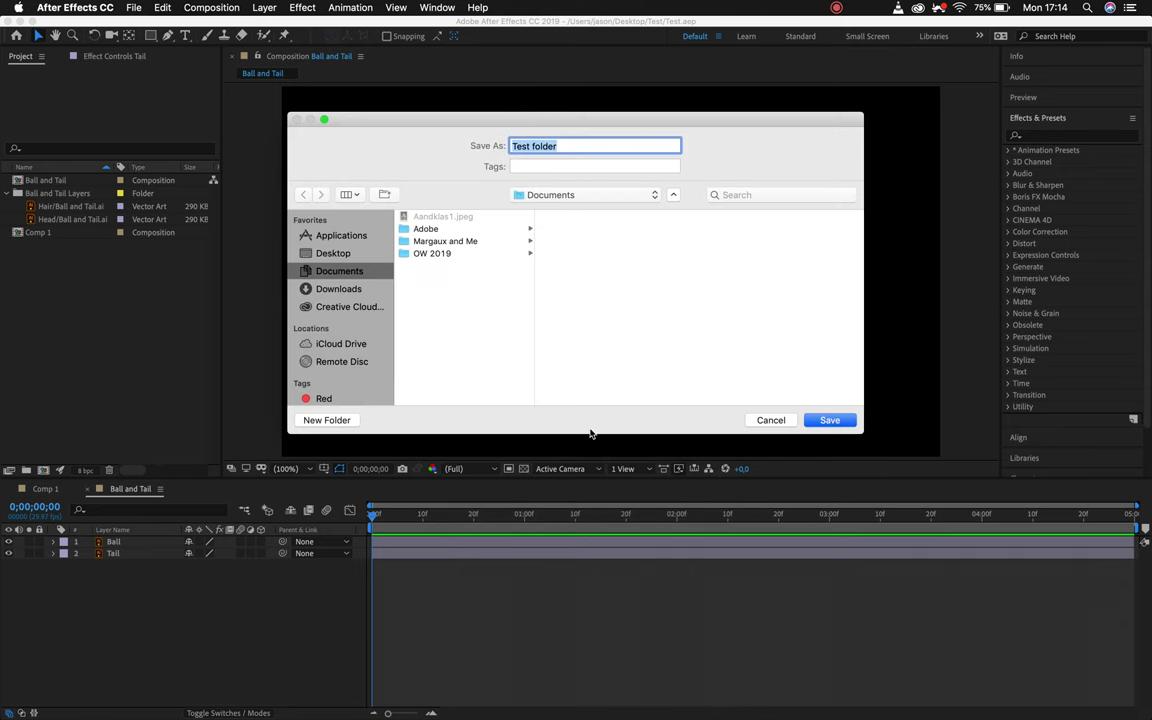
Save the collection to the Desktop as 'Tutorial folder'
click(331, 253)
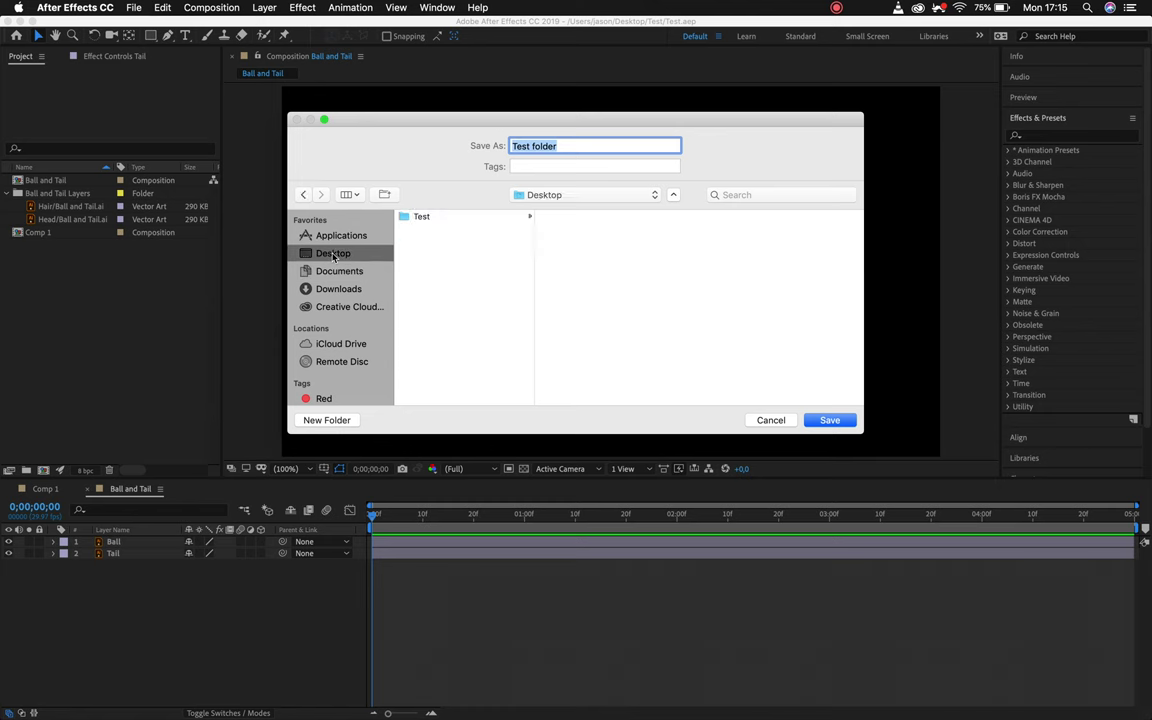
click(531, 146)
double_click(521, 146)
text(Tutorial)
click(826, 420)
key(super+Tab)
drag(314, 274, 331, 334)
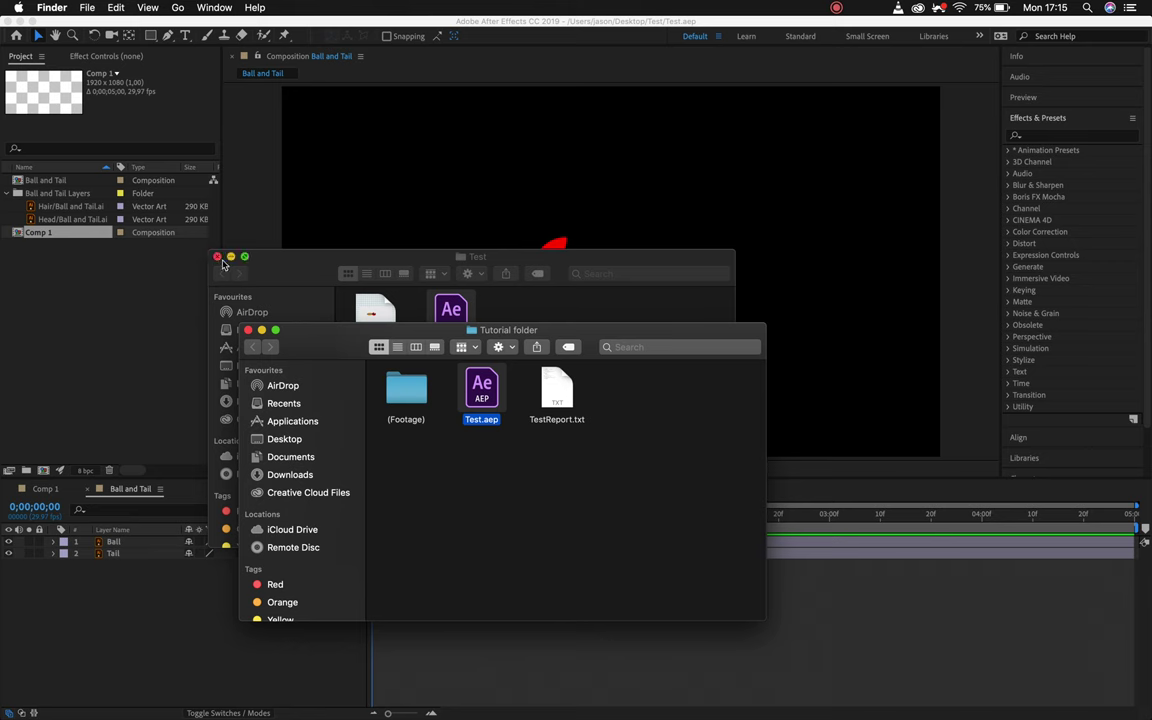
Arrange the Finder windows and read TestReport.txt in the Tutorial folder
drag(330, 337, 288, 466)
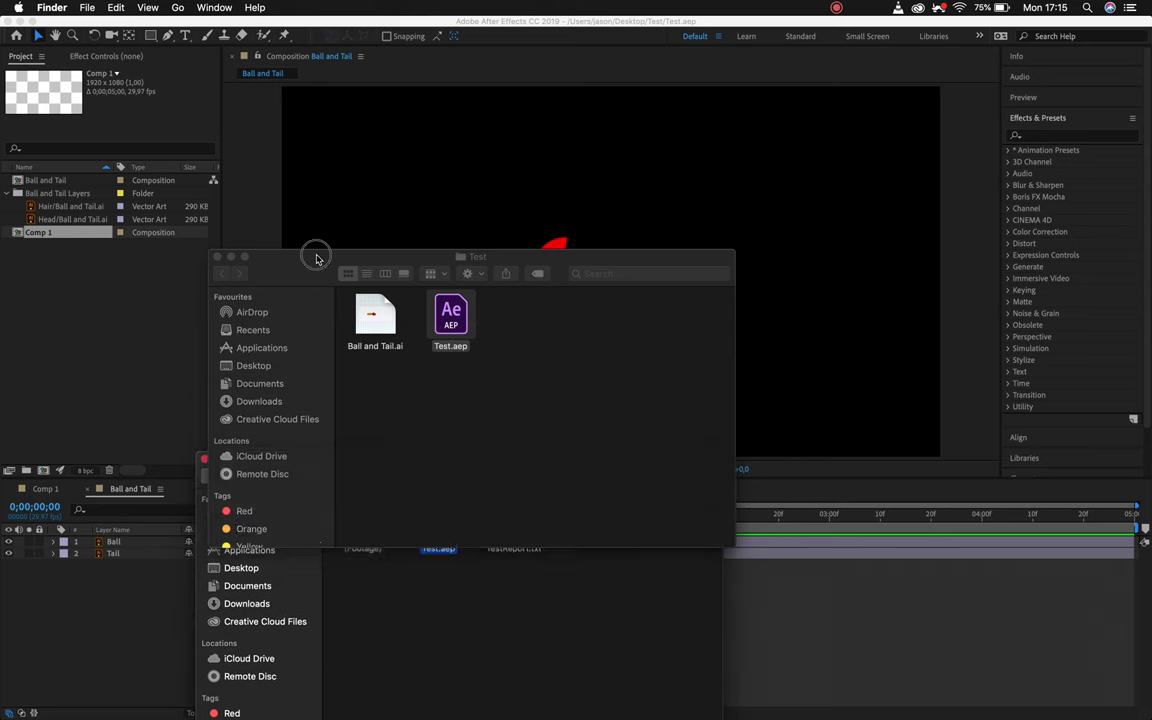
click(319, 257)
click(313, 553)
drag(293, 470, 295, 428)
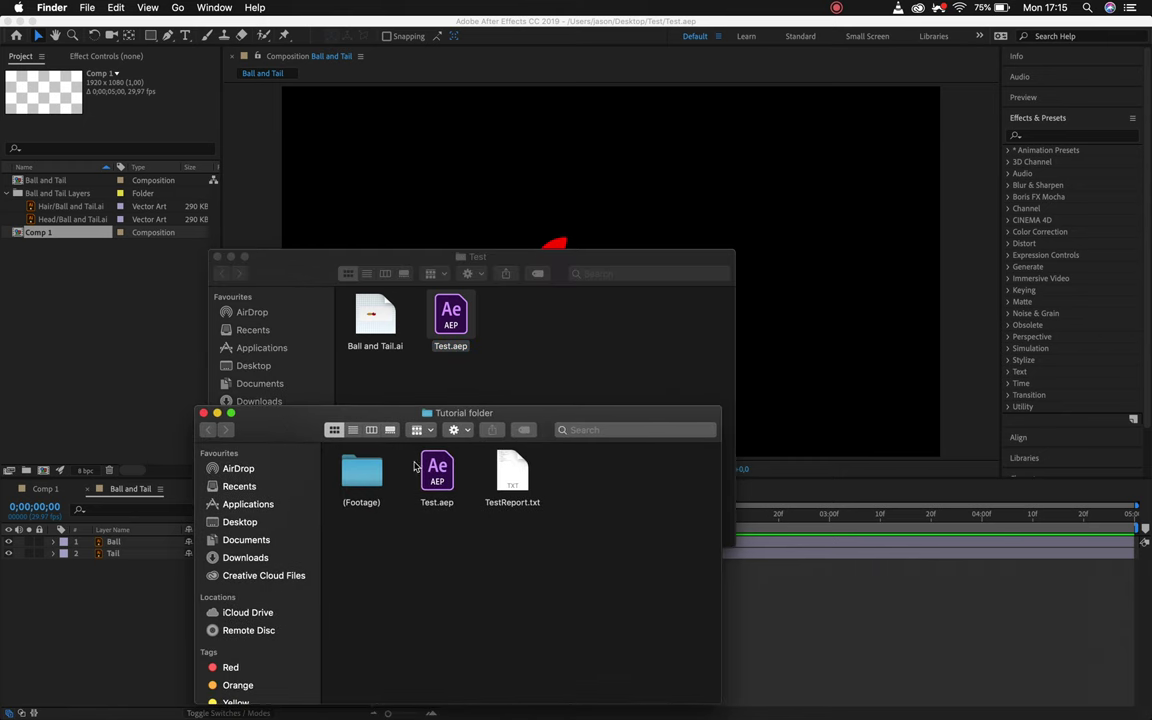
click(363, 472)
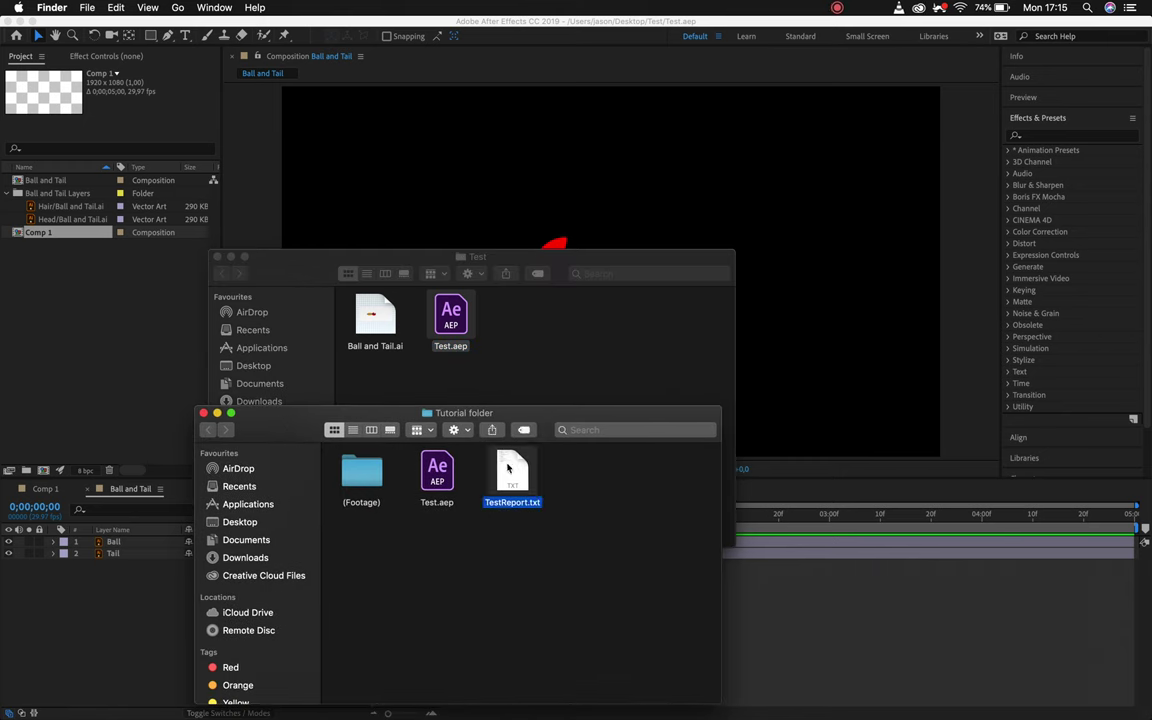
double_click(508, 467)
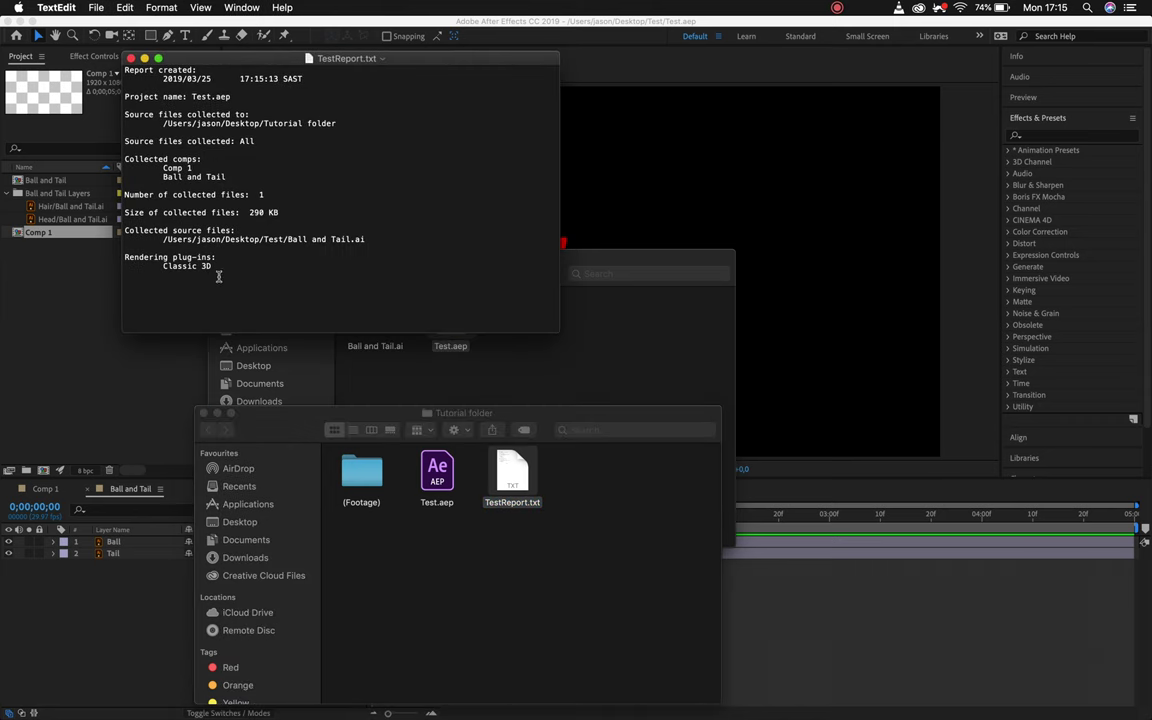
click(129, 58)
Browse (Footage) > Ball and Tail Layers to find the collected Ball and Tail.ai
click(437, 472)
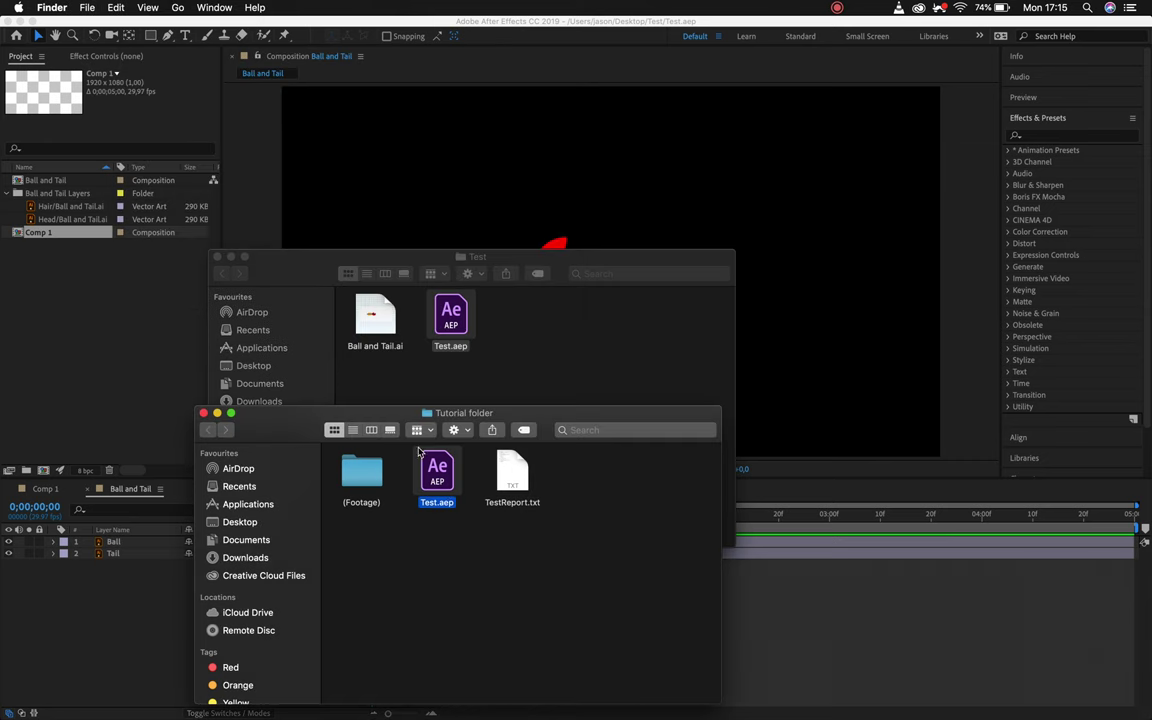
double_click(355, 478)
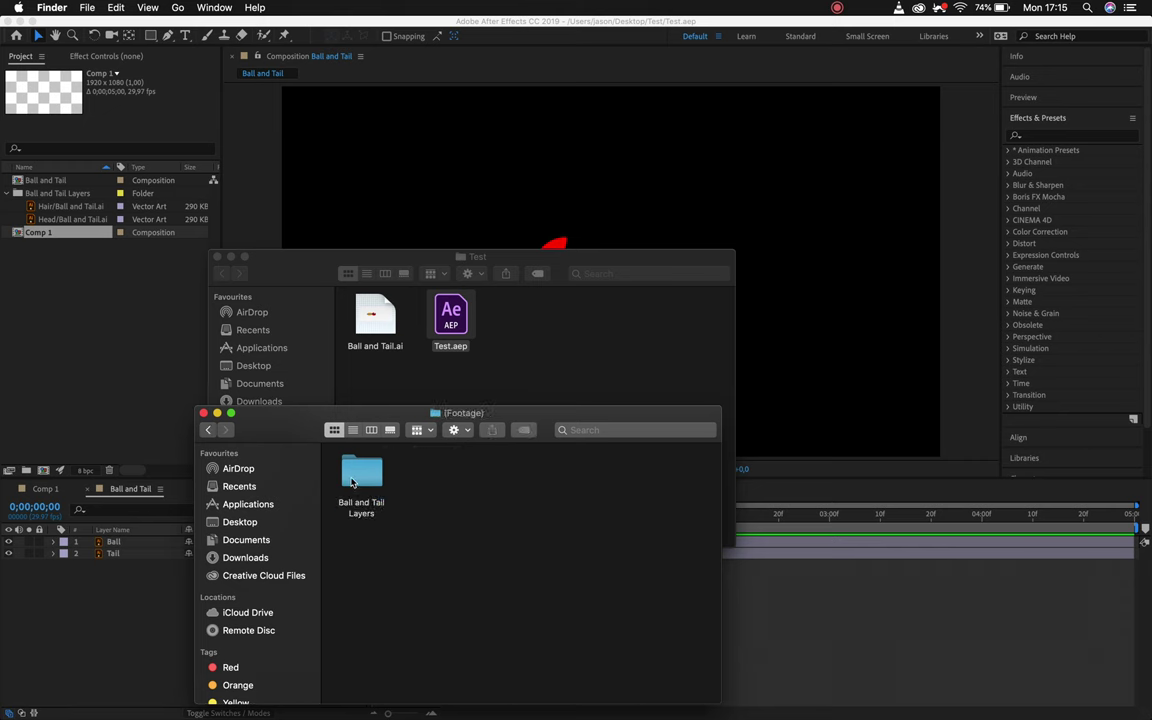
double_click(353, 480)
click(376, 490)
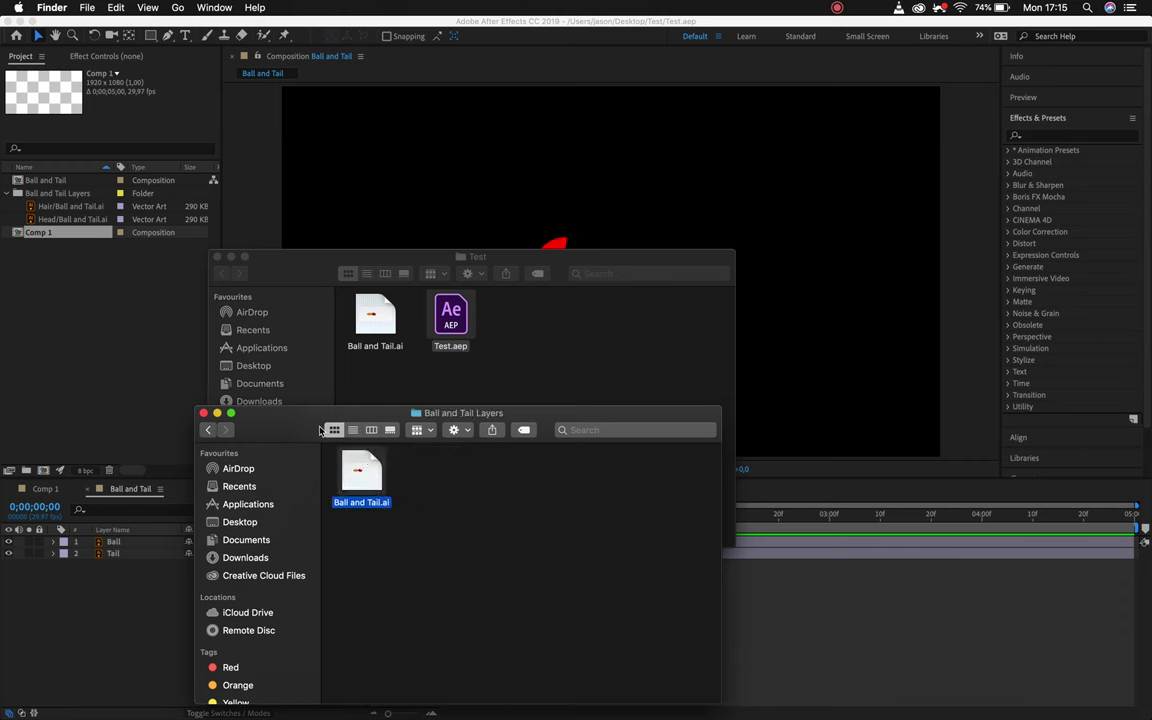
click(207, 429)
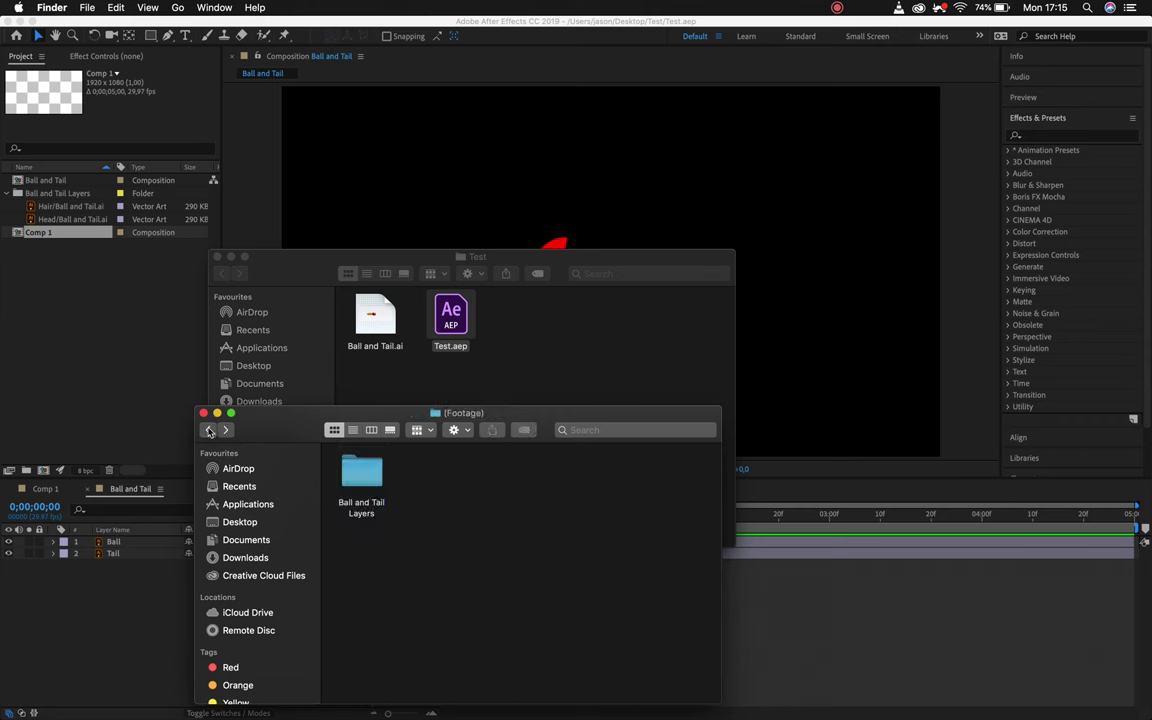
click(208, 430)
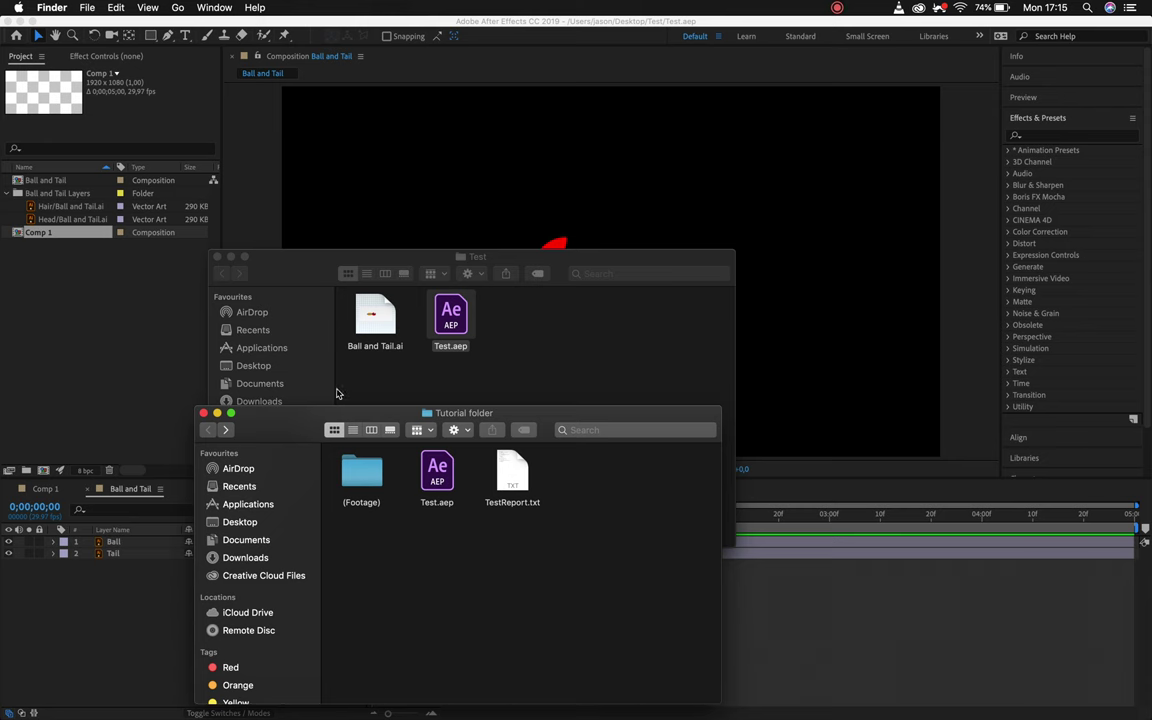
Close the Test and Tutorial Finder windows, returning to the After Effects composition
click(252, 255)
click(216, 257)
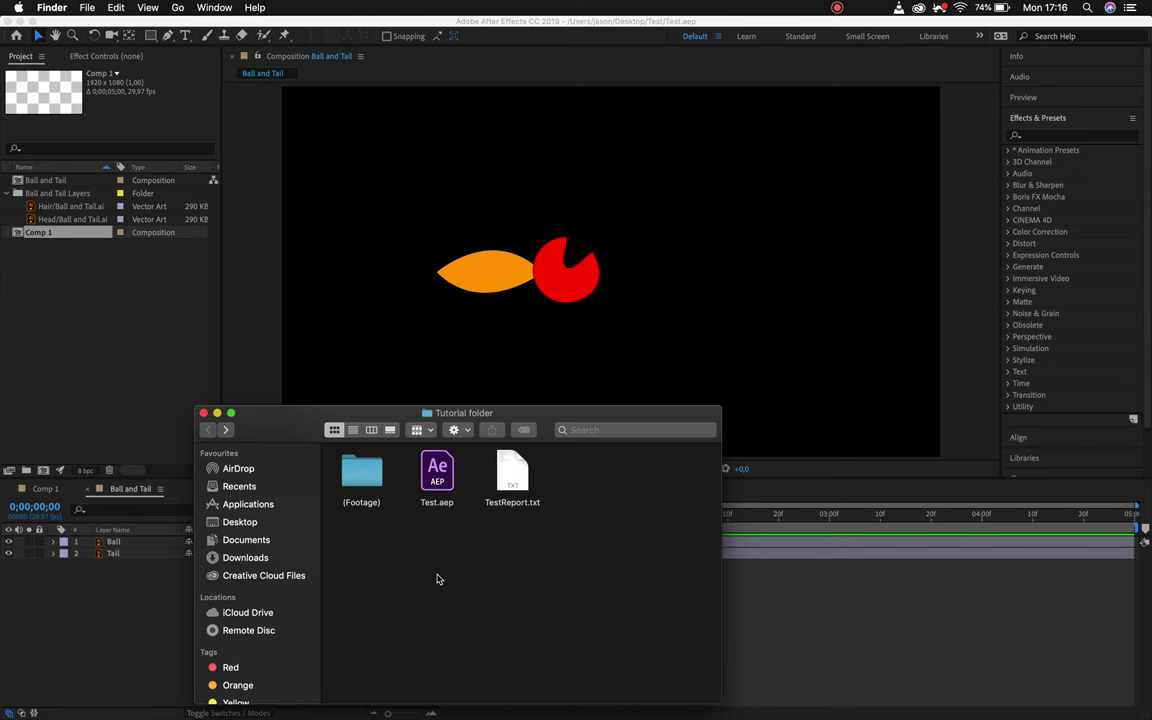
click(203, 412)
click(238, 408)
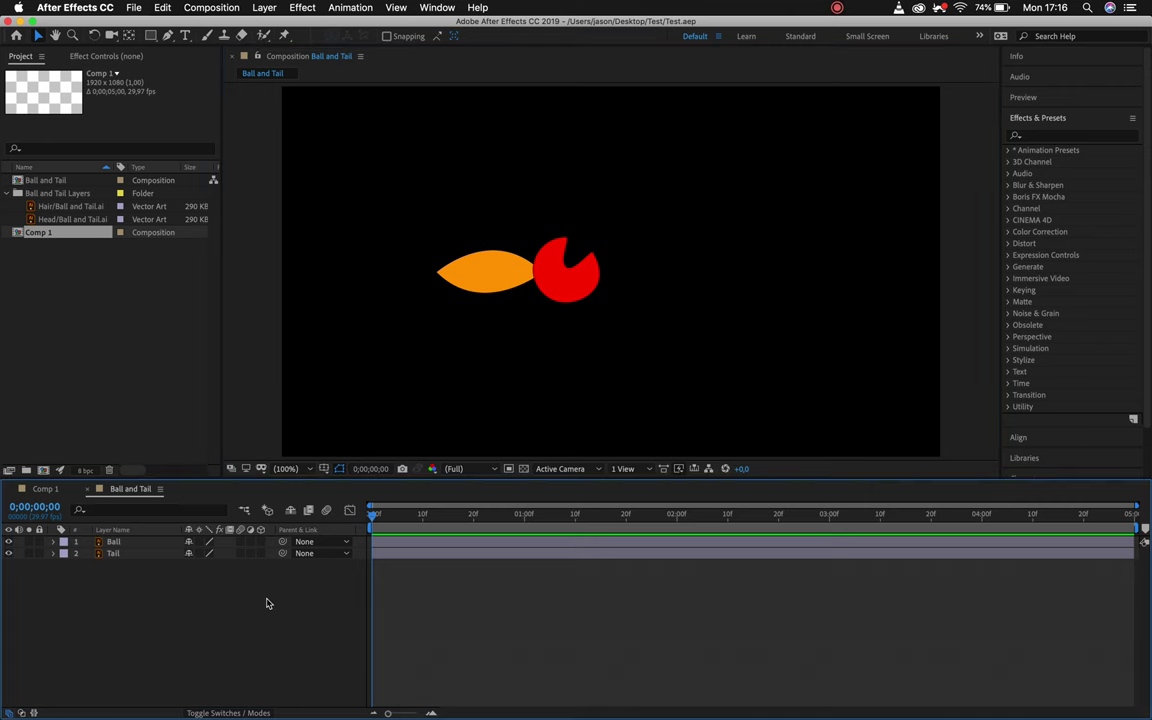
click(488, 273)
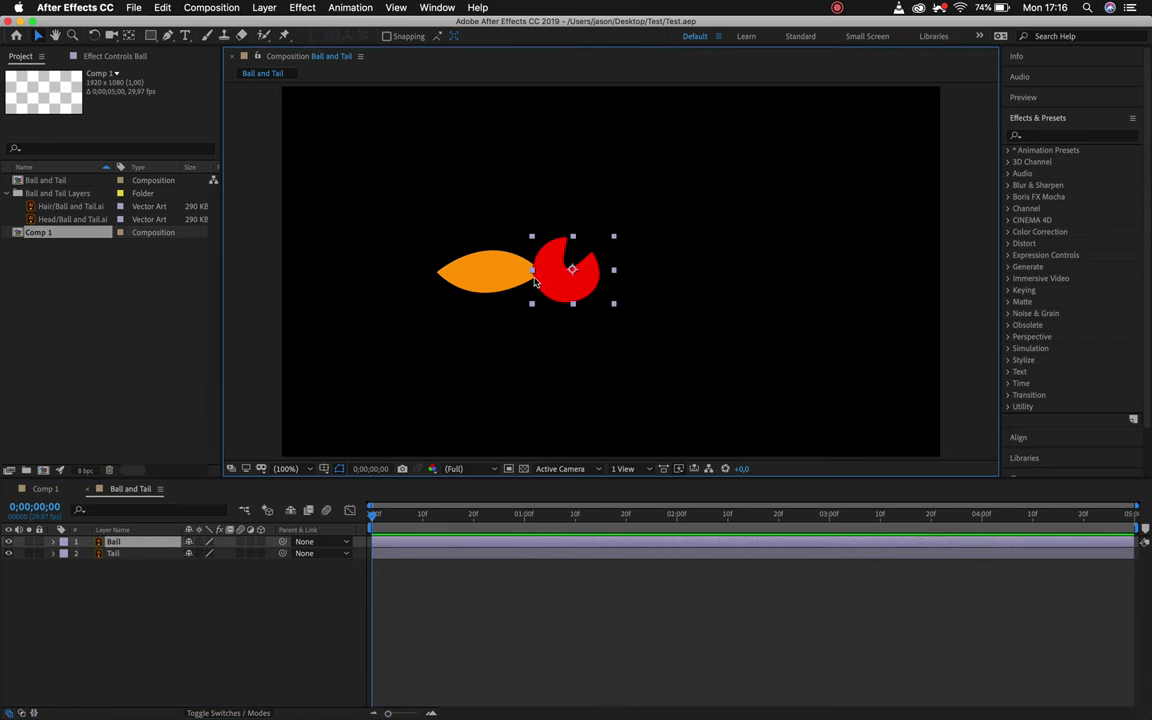